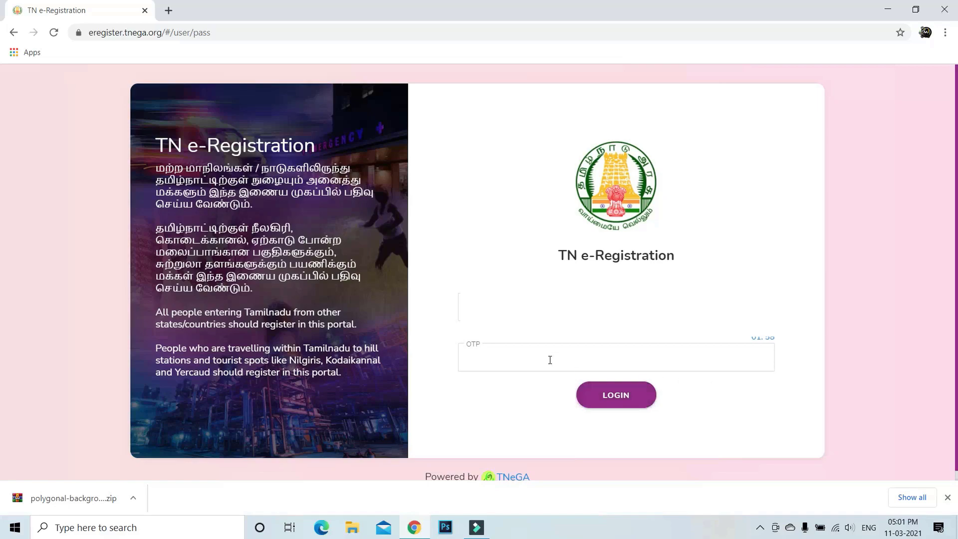
Step: Paste the received six-digit OTP into the OTP field and log in
left_click(548, 358)
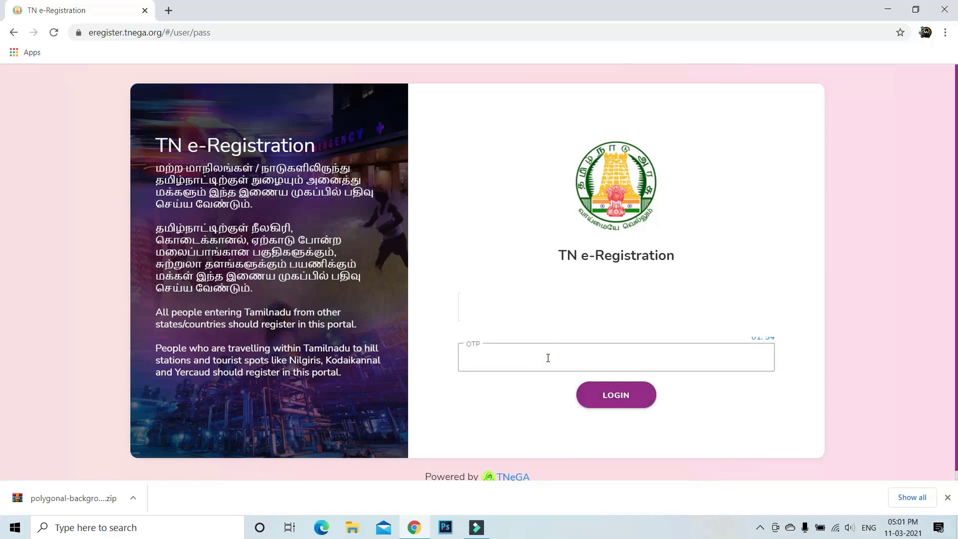
key("ctrl+v")
left_click(616, 398)
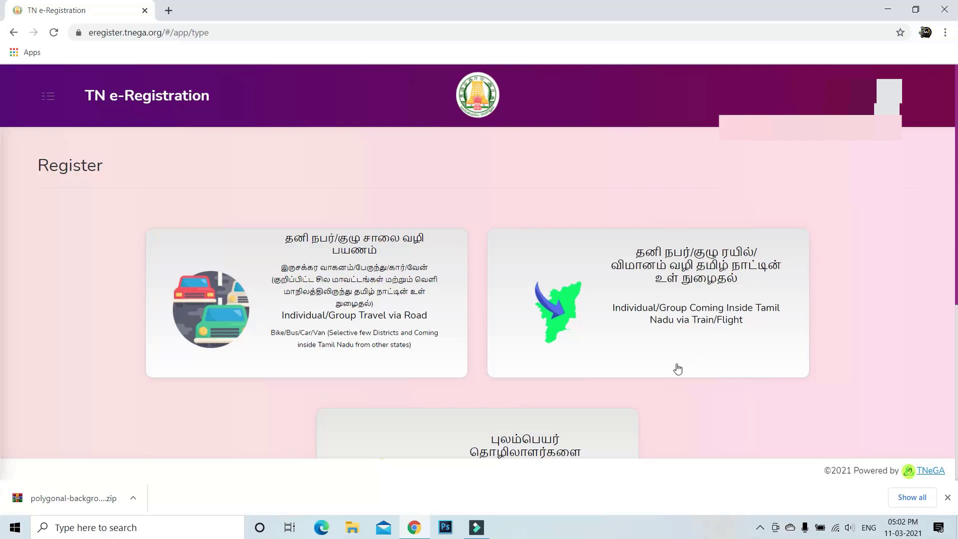
Step: Choose the 'Individual/Group Travel via Road' application on the Register page
scroll(621, 395, "down", 1)
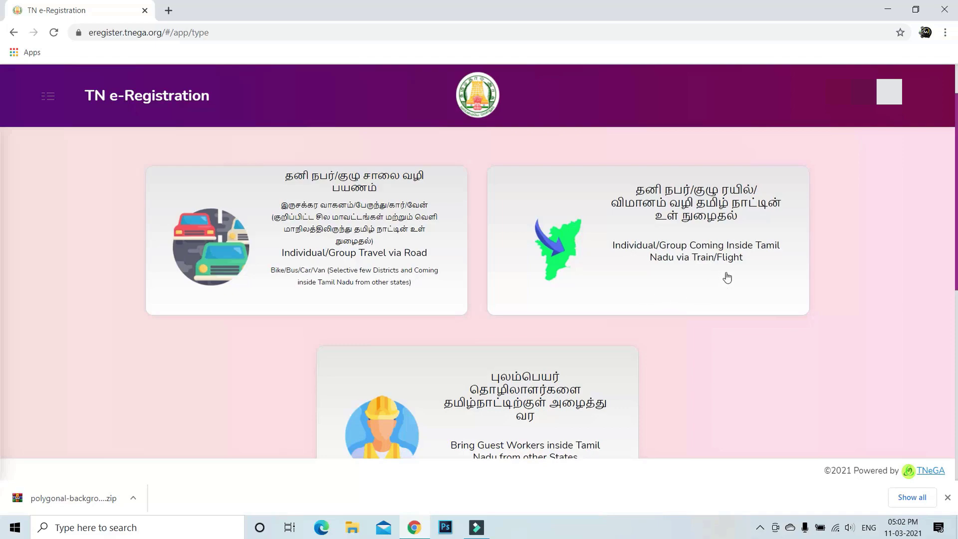
scroll(722, 280, "down", 1)
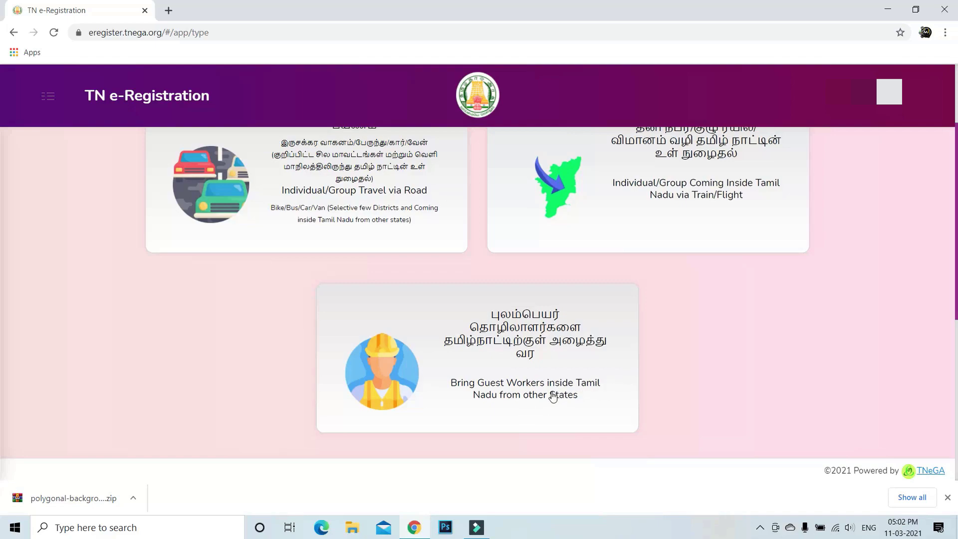
scroll(558, 397, "up", 1)
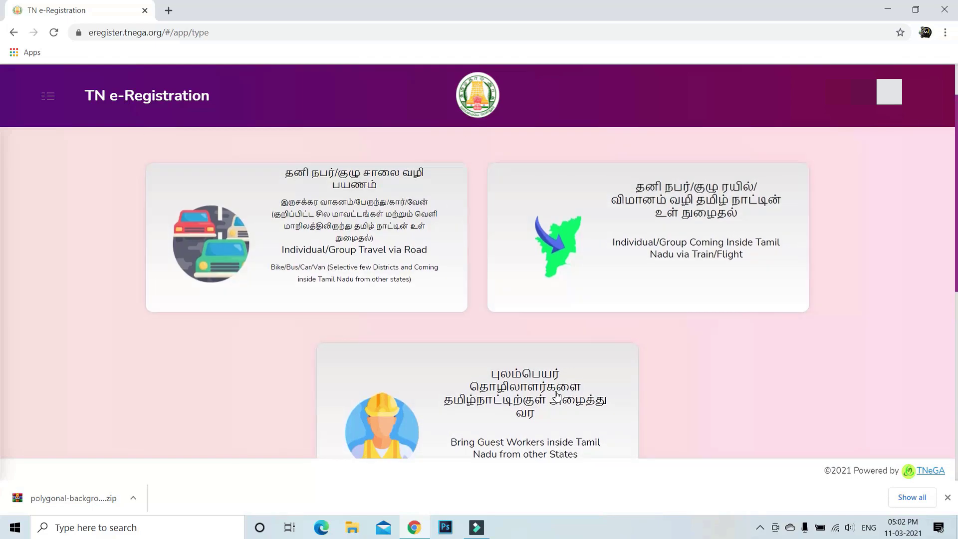
left_click(376, 276)
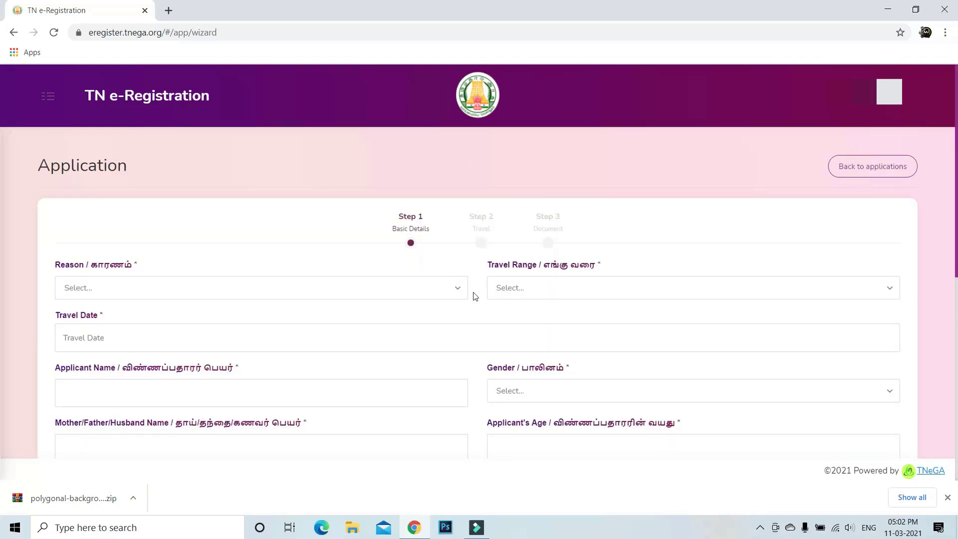
Step: Set reason to Tourism and travel range to 'Coming Inside Tamil Nadu from another state'
scroll(397, 299, "down", 1)
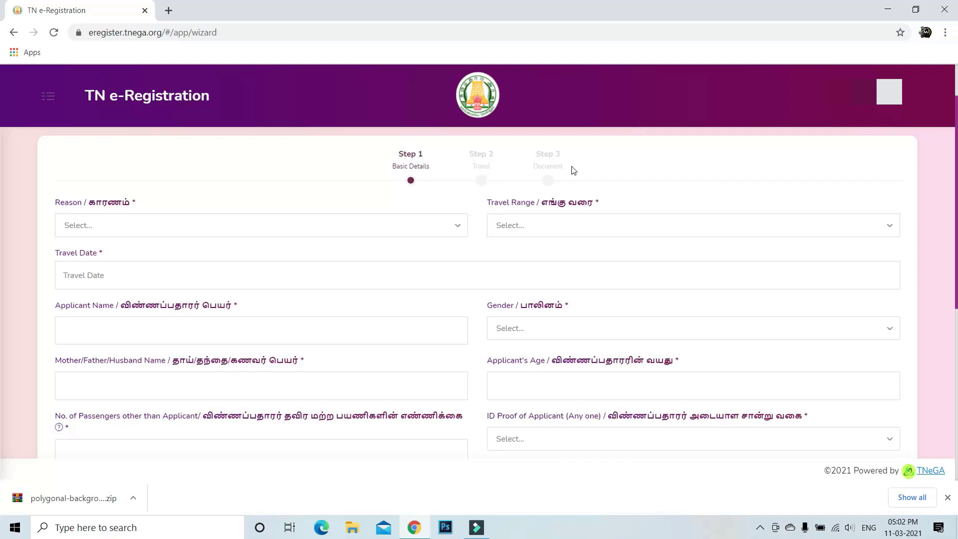
left_click(367, 229)
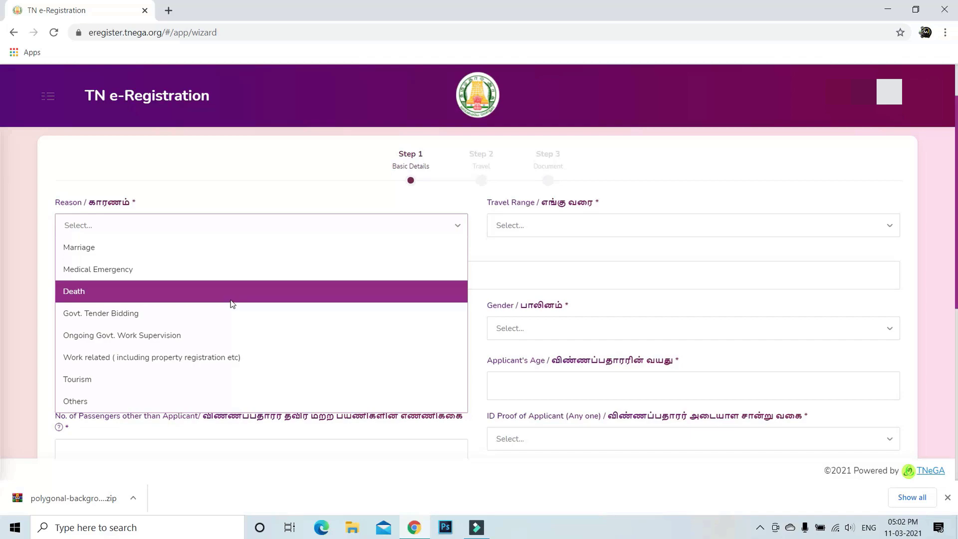
left_click(197, 379)
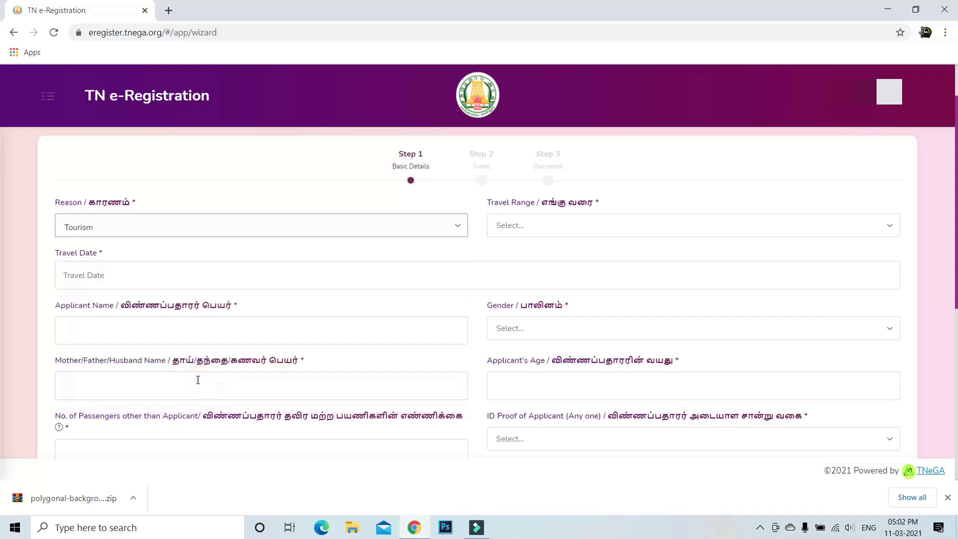
left_click(542, 230)
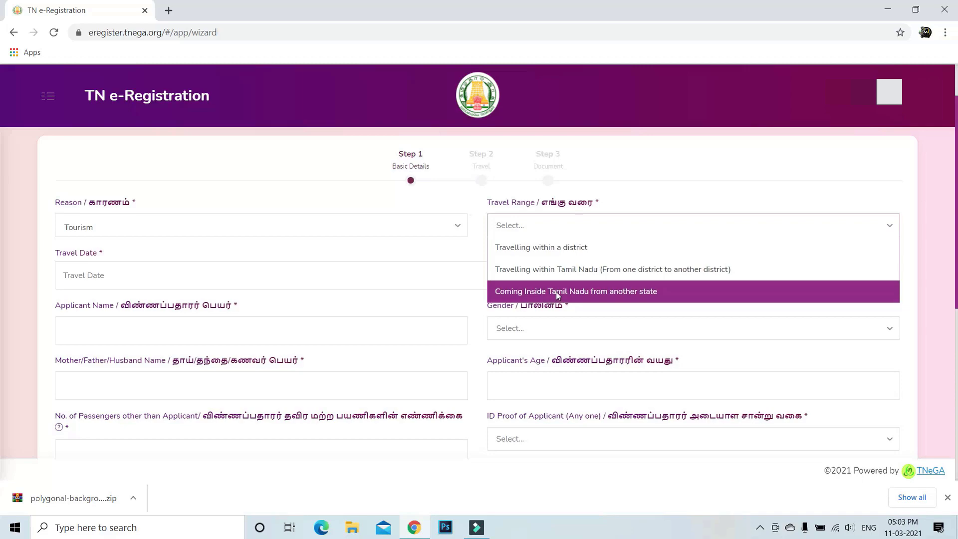
left_click(607, 293)
Step: Set the travel date to 24-03-2021
left_click(163, 281)
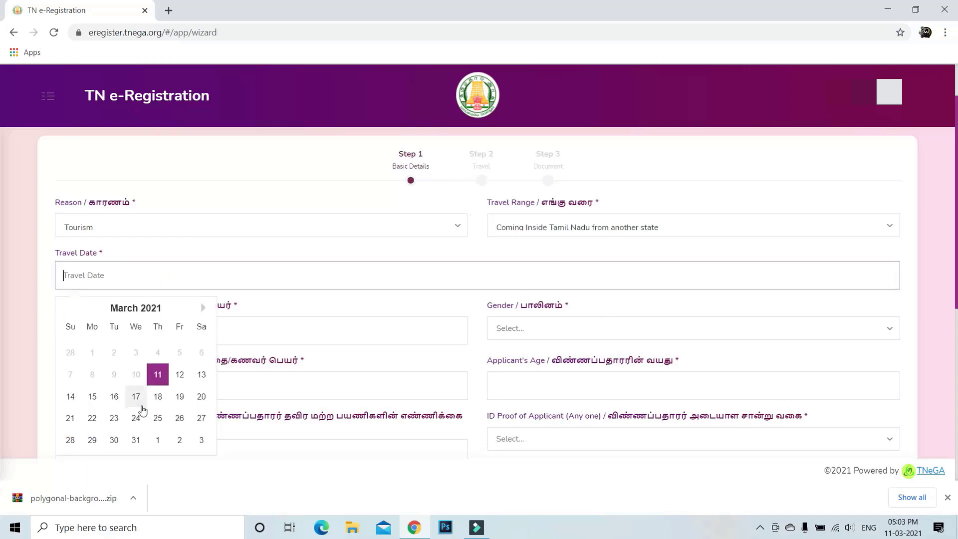
left_click(135, 418)
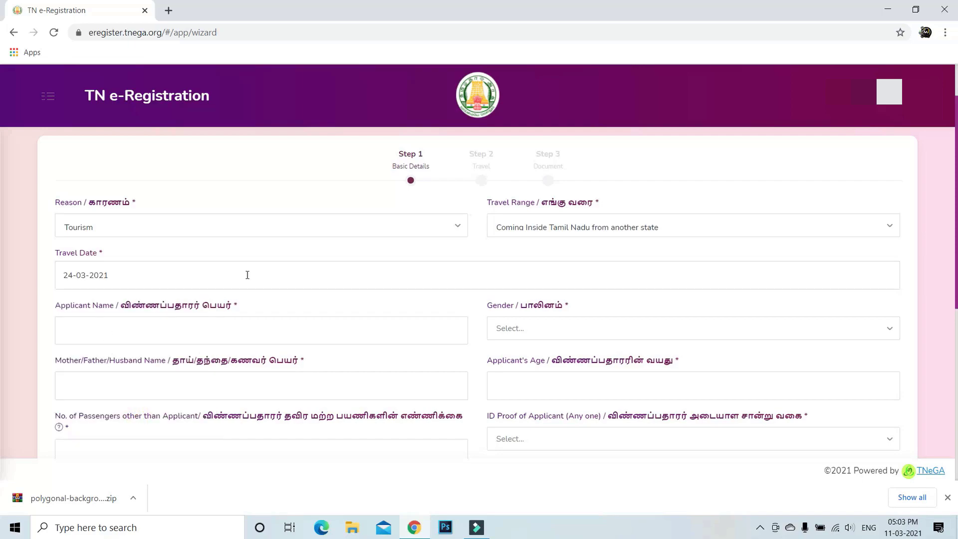
scroll(223, 280, "down", 1)
left_click(205, 274)
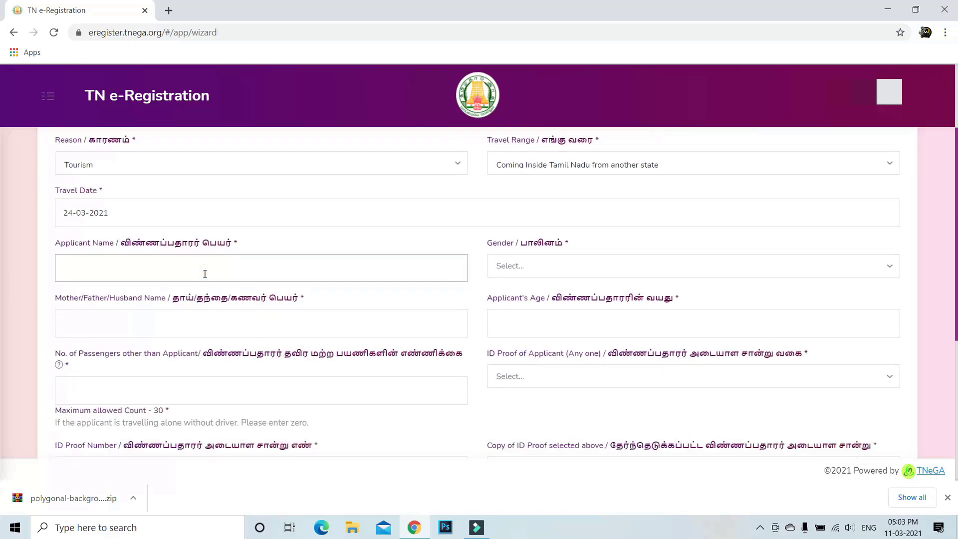
Step: Enter the applicant's full name and set gender to Male
type("ASHKAR C")
key("BackSpace")
type("V")
left_click(532, 270)
left_click(523, 284)
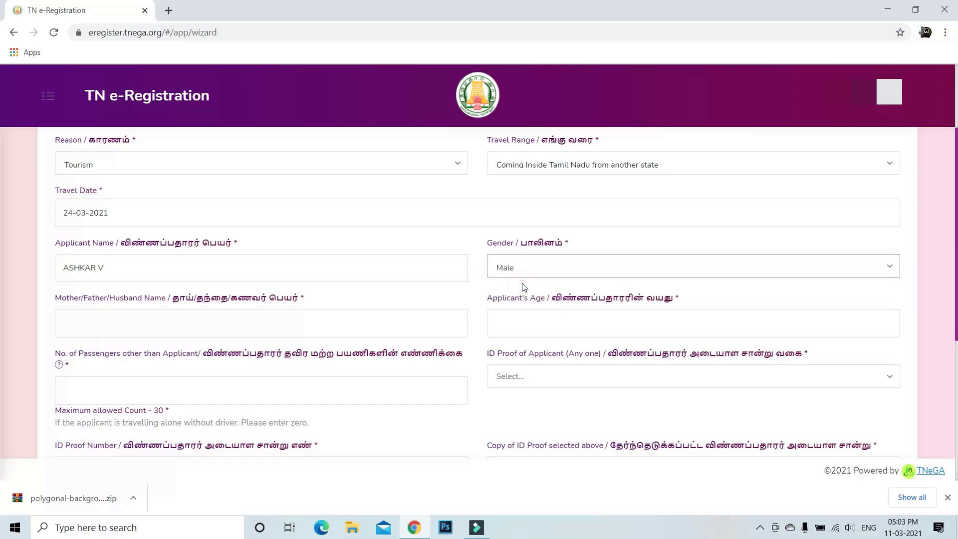
Step: Enter the parent's name, age 30, and 1 extra passenger
scroll(189, 283, "down", 1)
left_click(187, 264)
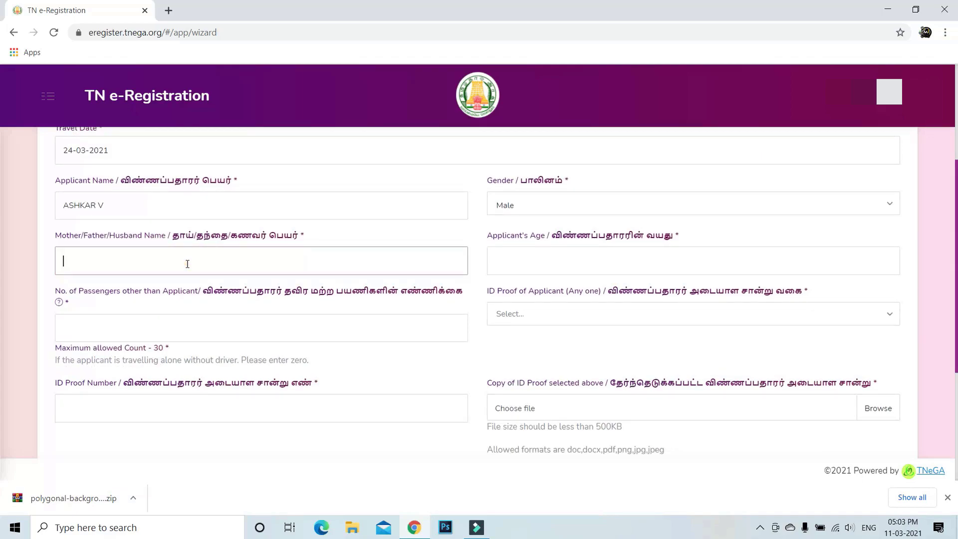
type("MUHAMMED")
left_click(564, 272)
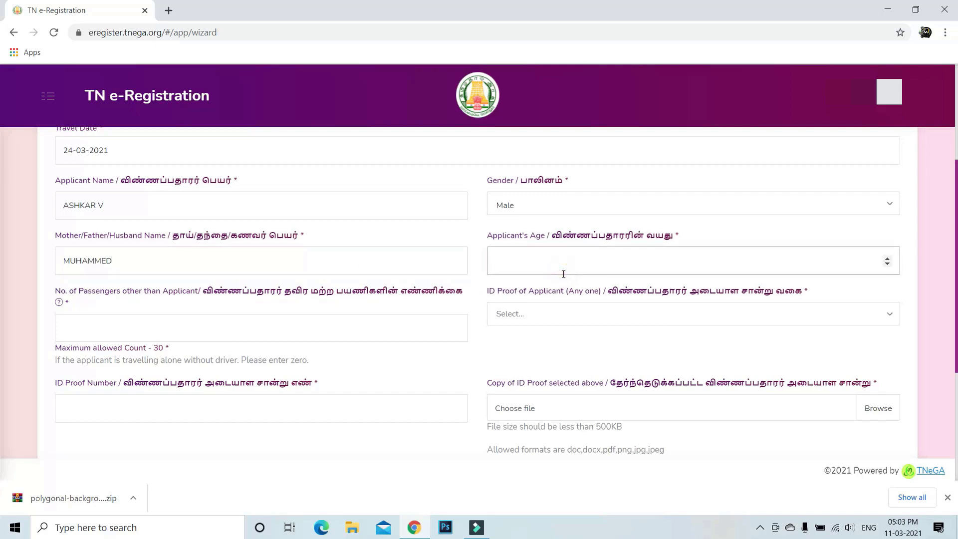
type("30")
scroll(206, 299, "down", 1)
left_click(216, 266)
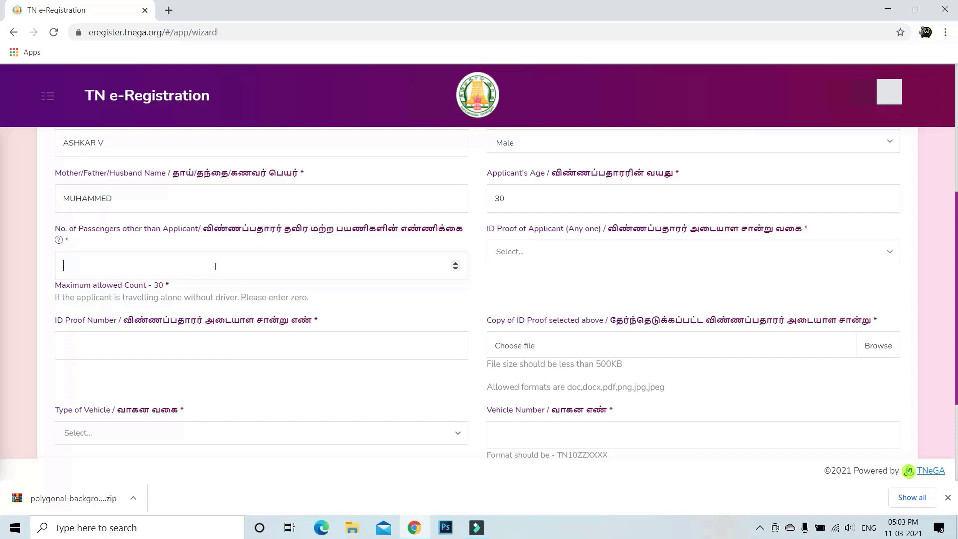
type("1")
Step: Choose Aadhar Card as the ID proof and paste the ID number
left_click(591, 257)
left_click(550, 273)
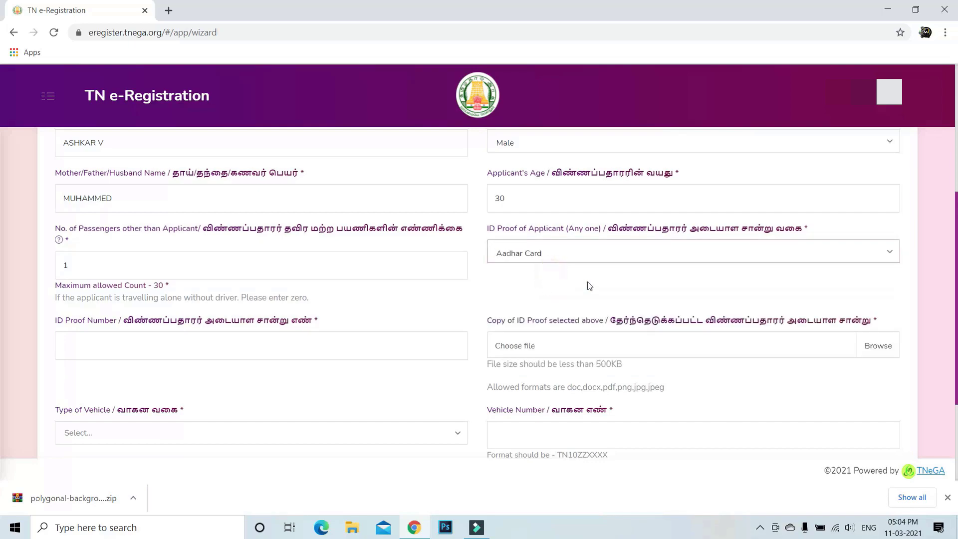
left_click(599, 250)
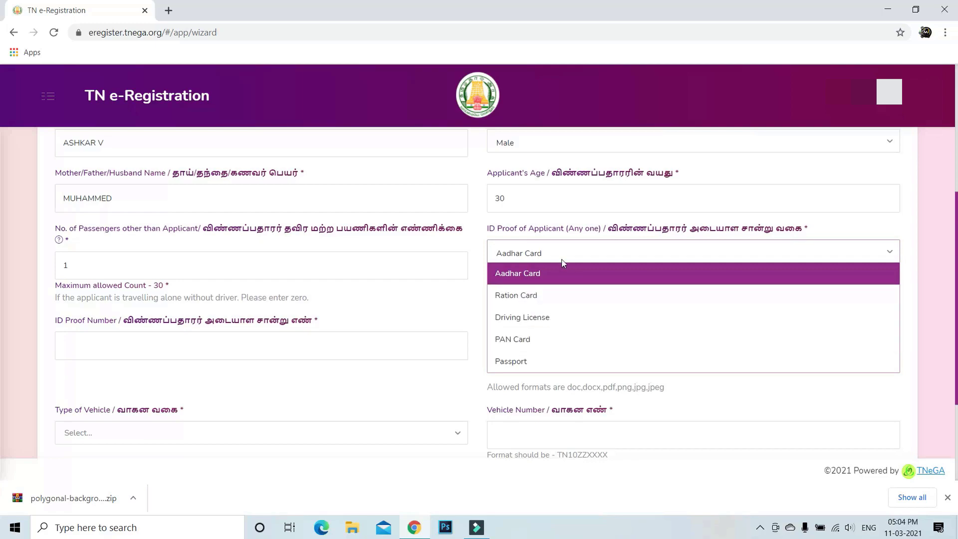
left_click(545, 273)
left_click(178, 350)
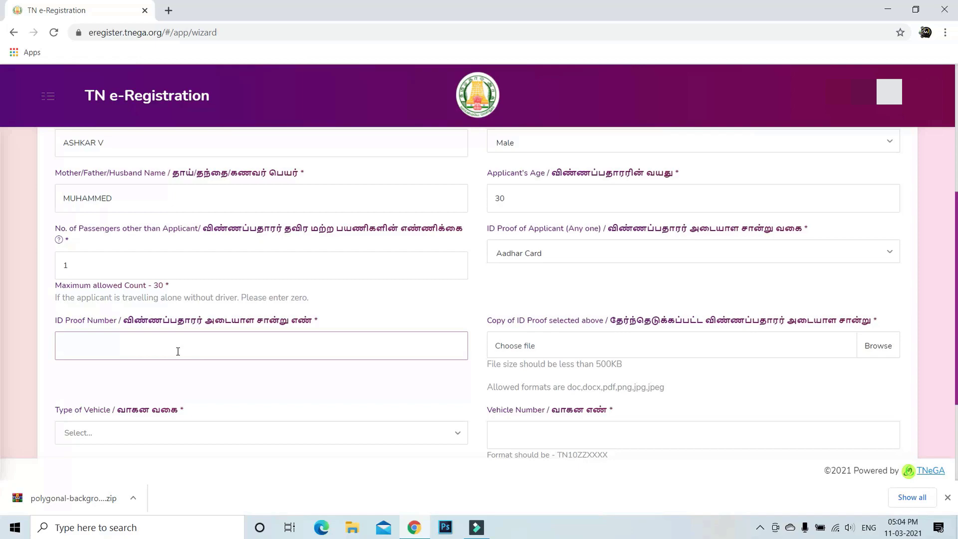
key("ctrl+v")
left_click(877, 351)
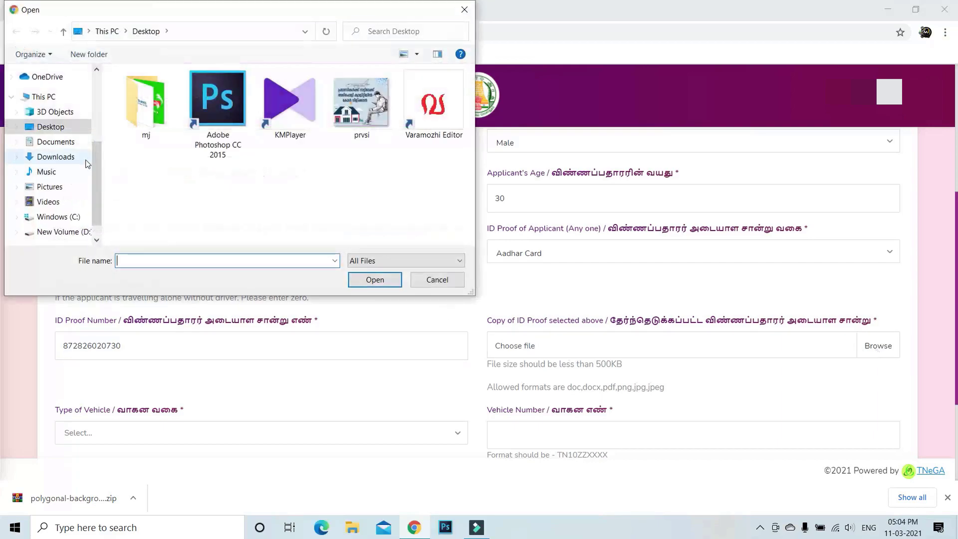
Step: Attach adhar full.jpg from the networked shared folder d as the ID proof copy
left_click_drag(96, 156, 99, 177)
left_click(45, 232)
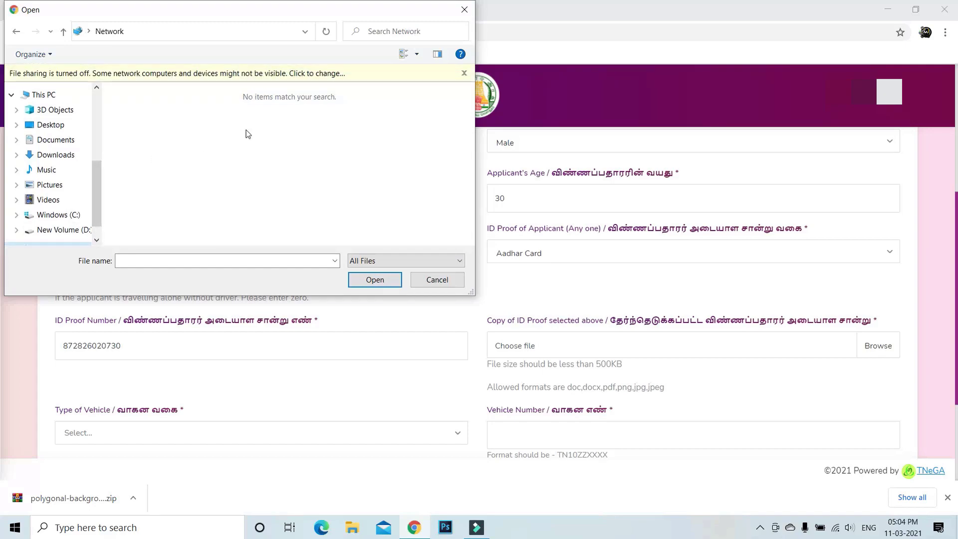
double_click(201, 92)
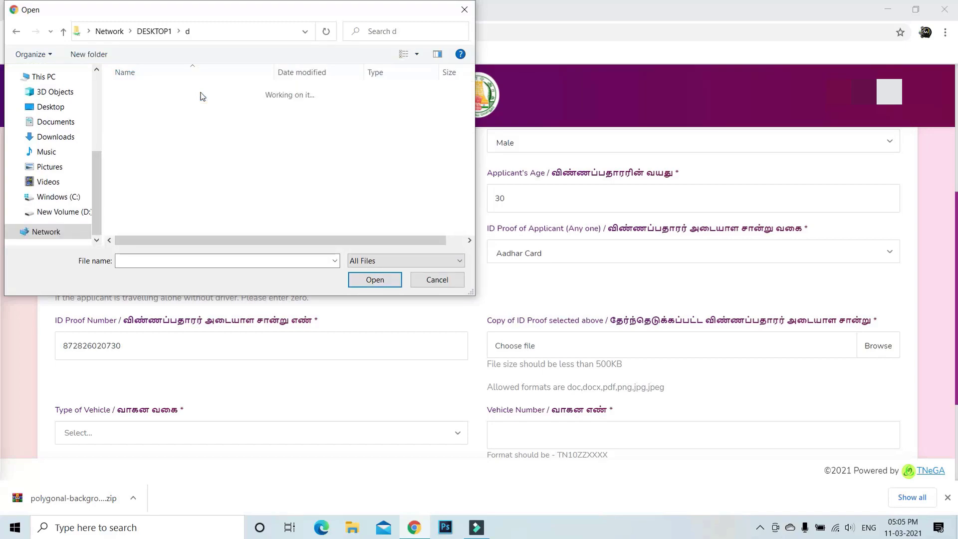
left_click_drag(467, 125, 466, 194)
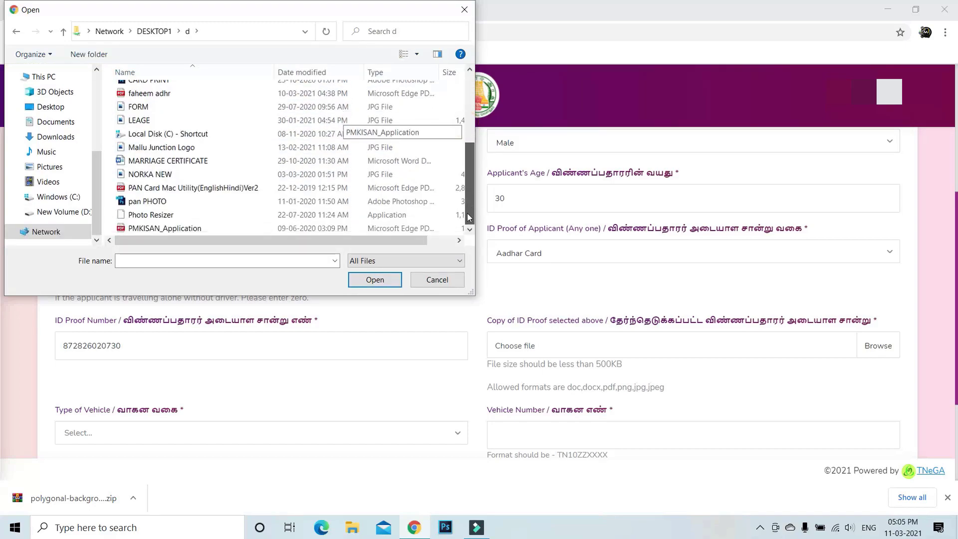
scroll(150, 133, "up", 2)
left_click(145, 119)
left_click(366, 283)
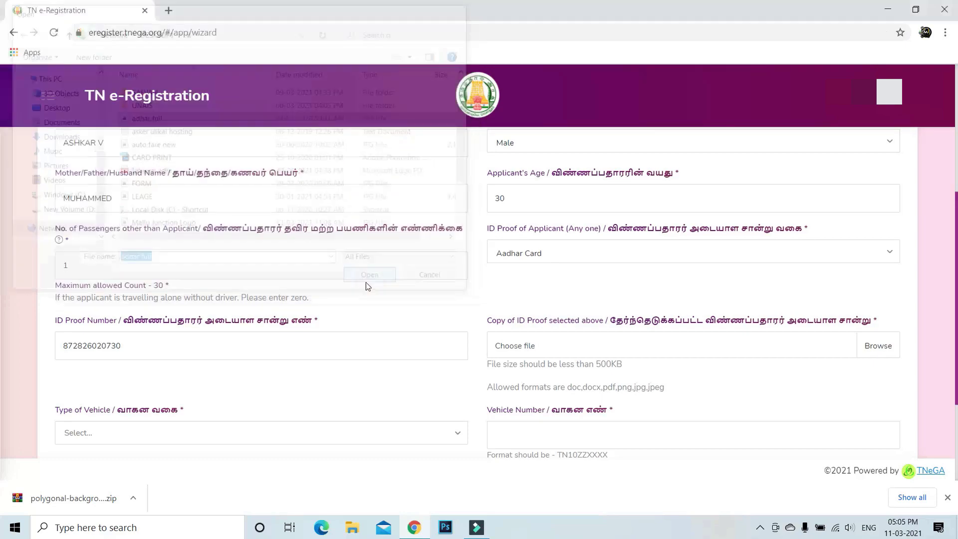
scroll(641, 390, "down", 1)
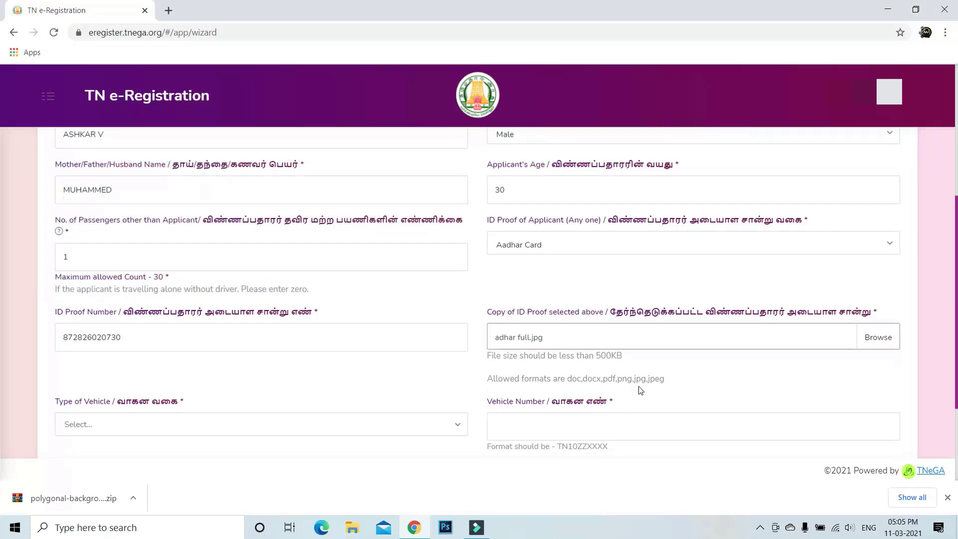
scroll(641, 390, "down", 2)
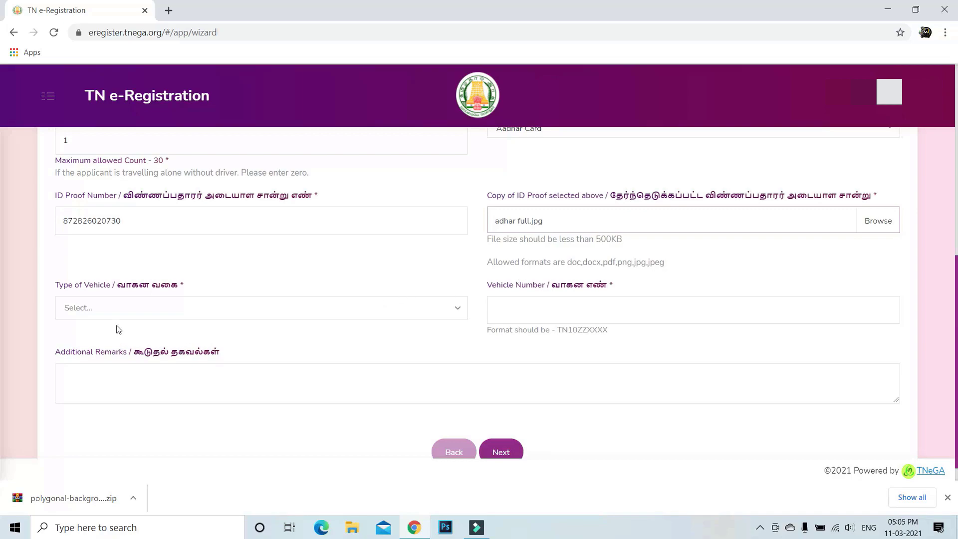
Step: Set vehicle type to Car/Hired Taxi and enter the vehicle registration number
left_click(232, 309)
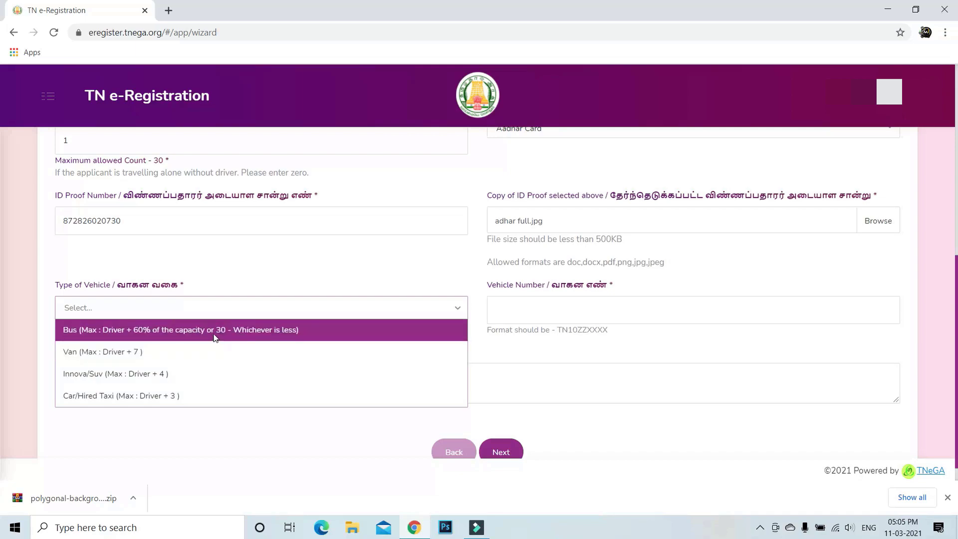
left_click(207, 394)
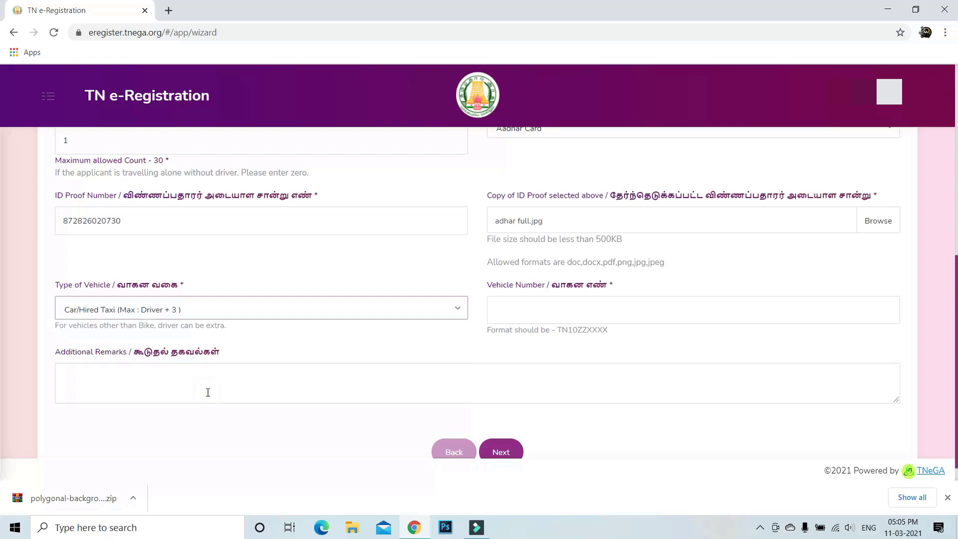
left_click(566, 308)
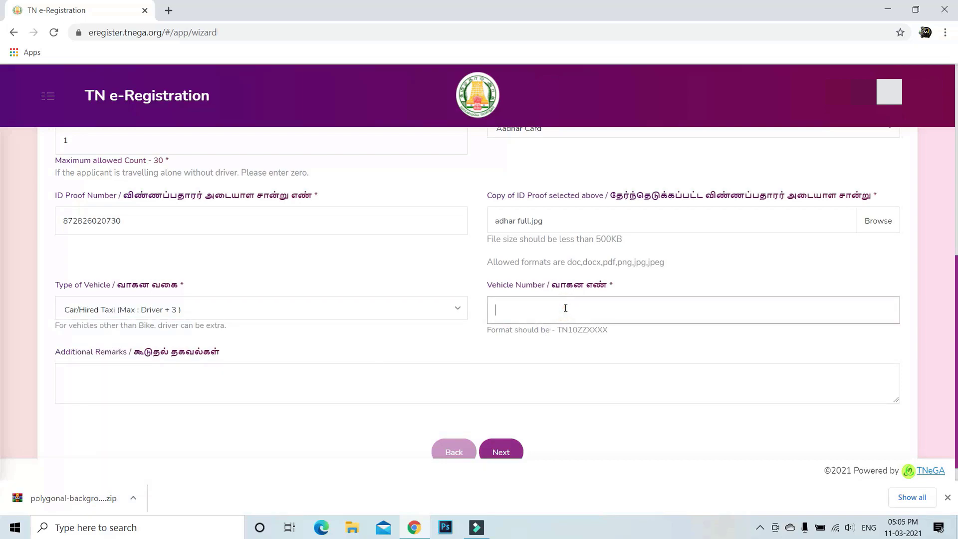
Step: Add the remark 'TRAVELLING TO OOTTY' and continue to step 2
scroll(565, 308, "down", 1)
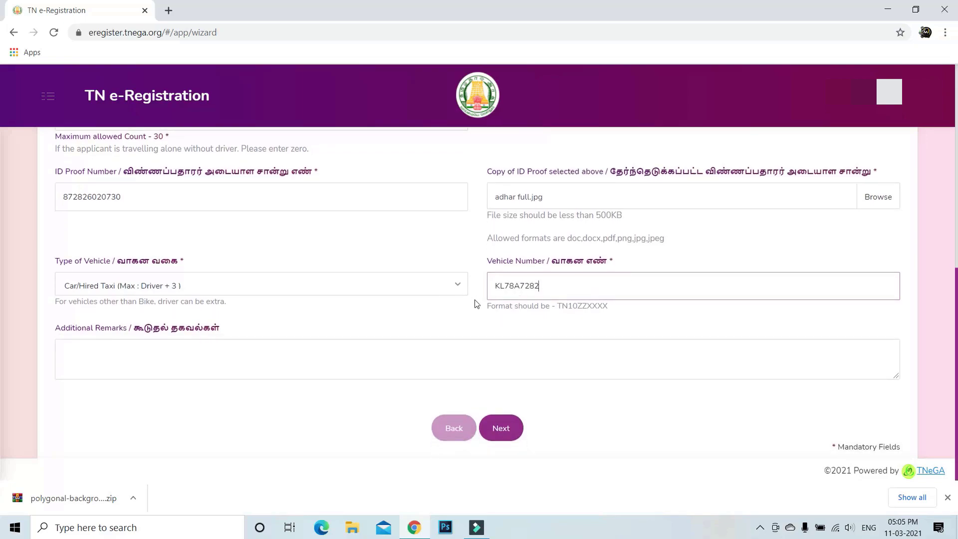
left_click(252, 357)
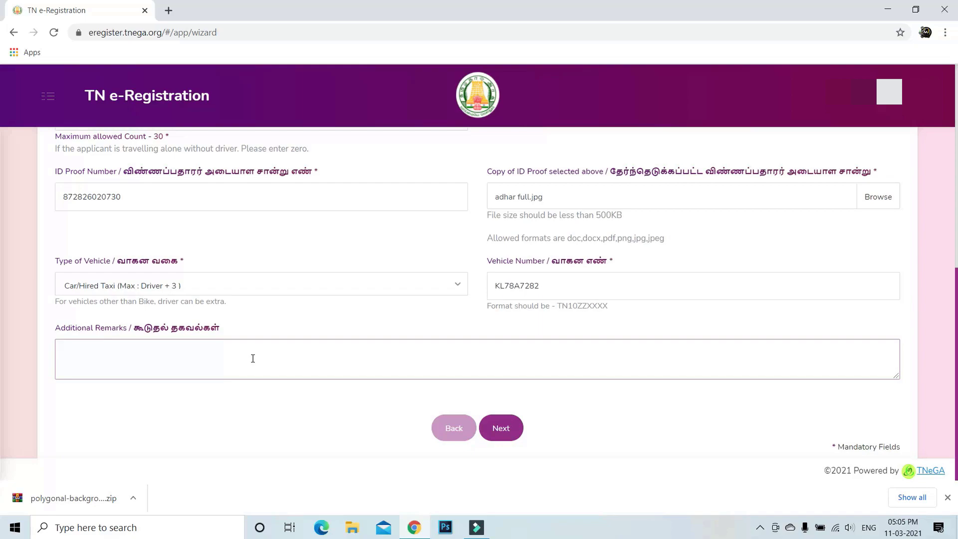
type("TRAVELLING TO")
key("BackSpace")
key("BackSpace")
type("TO OOTTY")
left_click(507, 426)
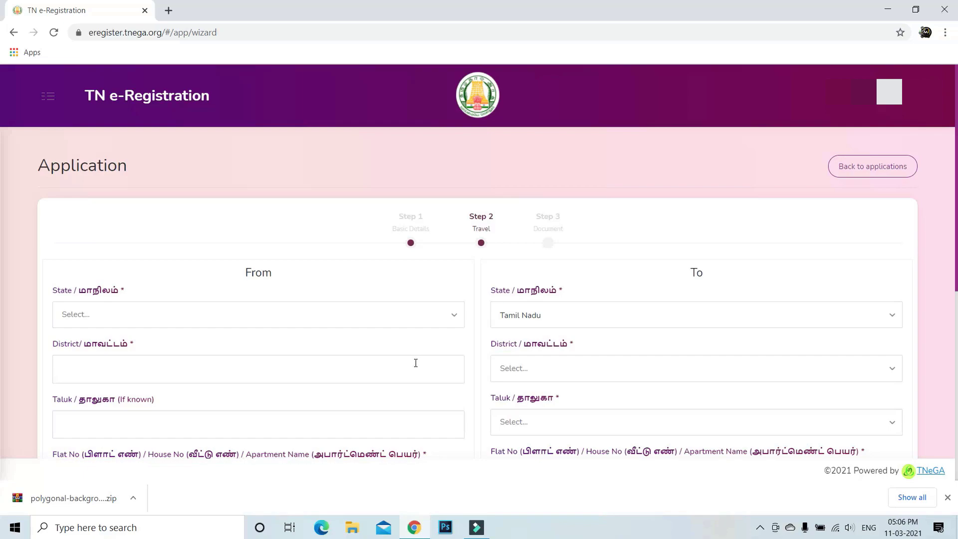
Step: Set origin state Kerala, district Kannur, and destination district Coimbatore
left_click(450, 319)
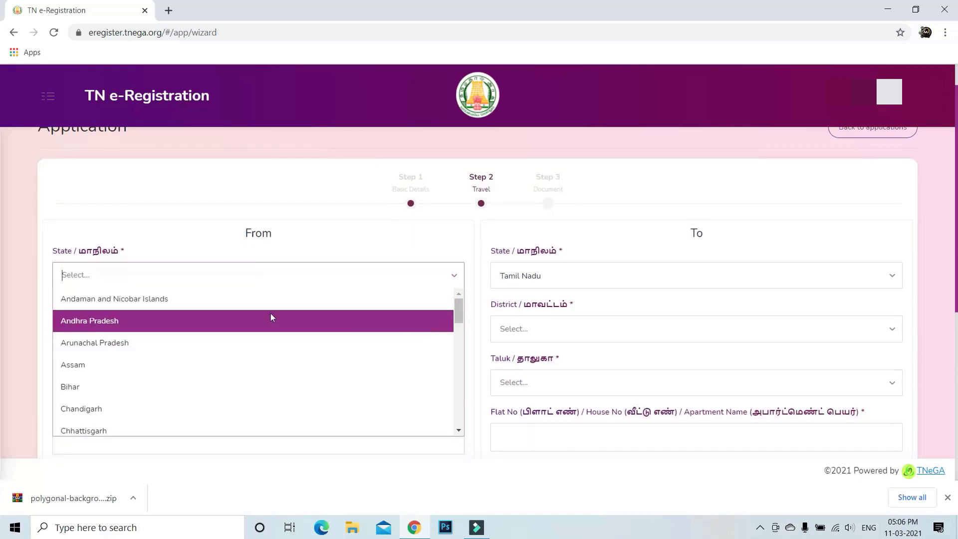
left_click(216, 274)
left_click(216, 274)
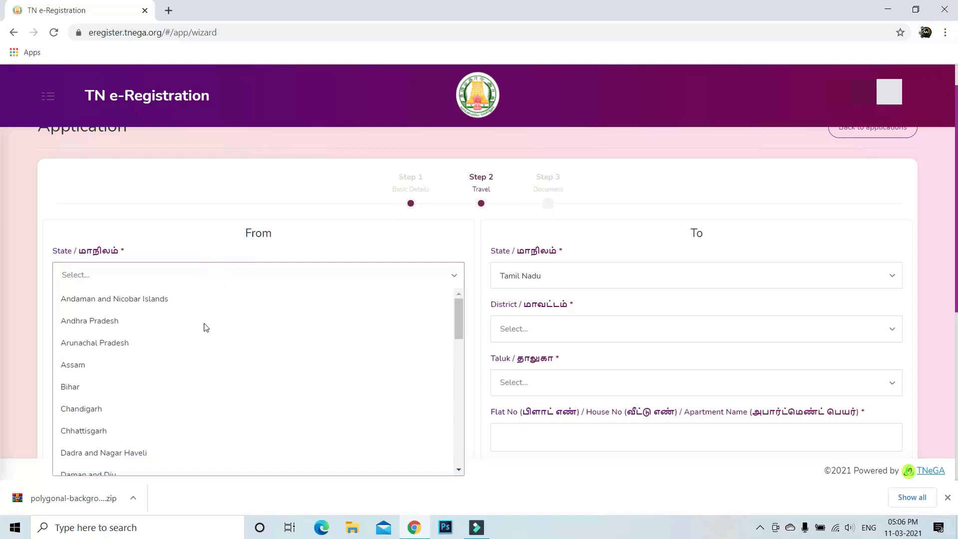
scroll(199, 416, "down", 5)
left_click(148, 421)
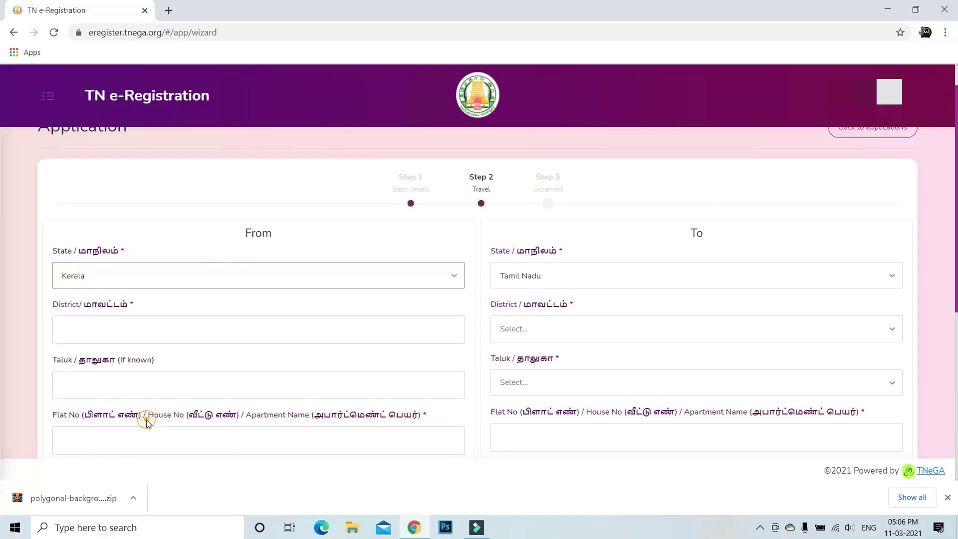
left_click(605, 282)
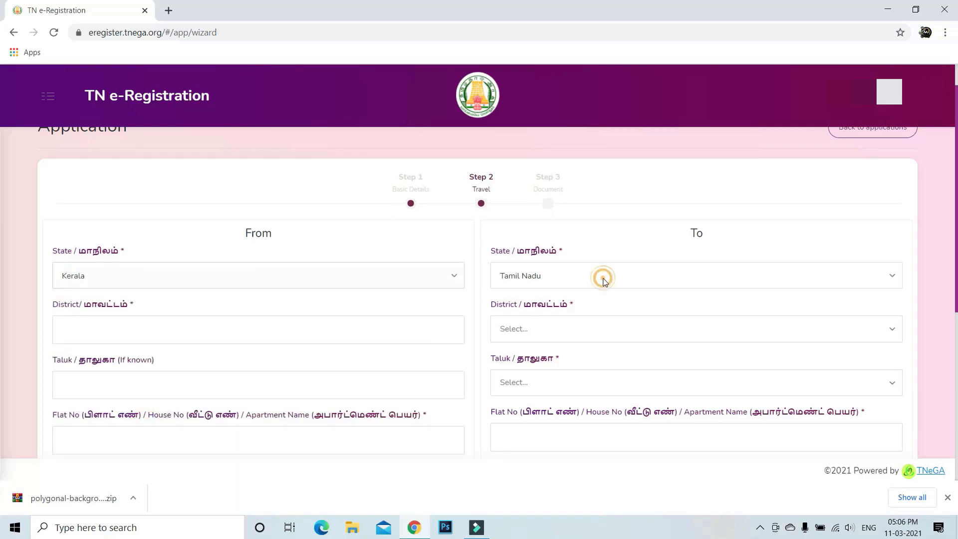
left_click(237, 330)
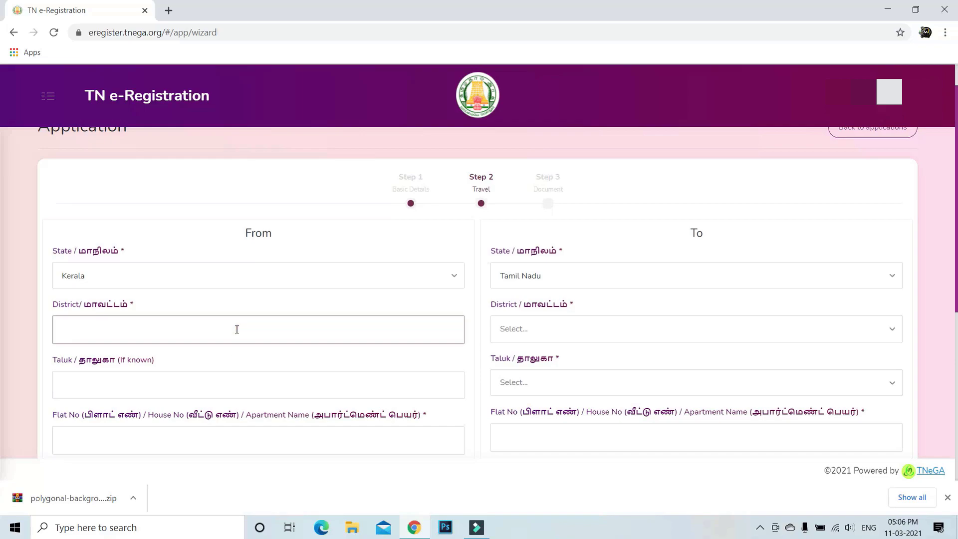
type("KANNUR")
left_click(516, 333)
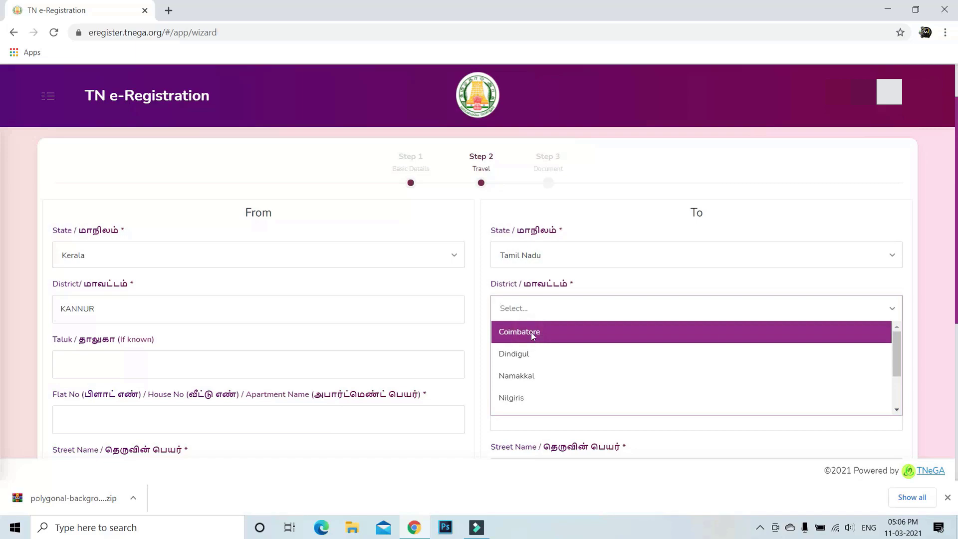
left_click(532, 331)
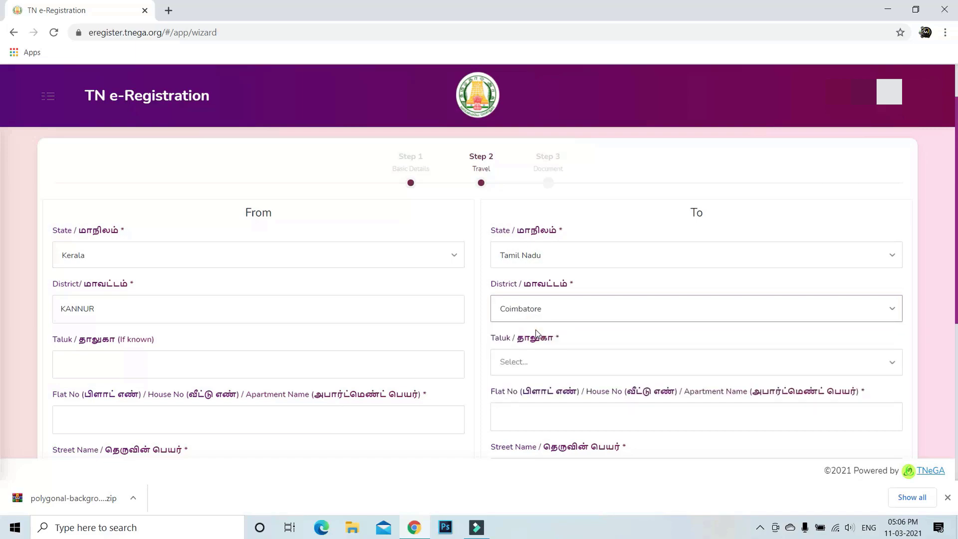
Step: Enter origin taluk Thalassery and choose Coimbatore South as the destination taluk
scroll(255, 323, "down", 3)
left_click(230, 244)
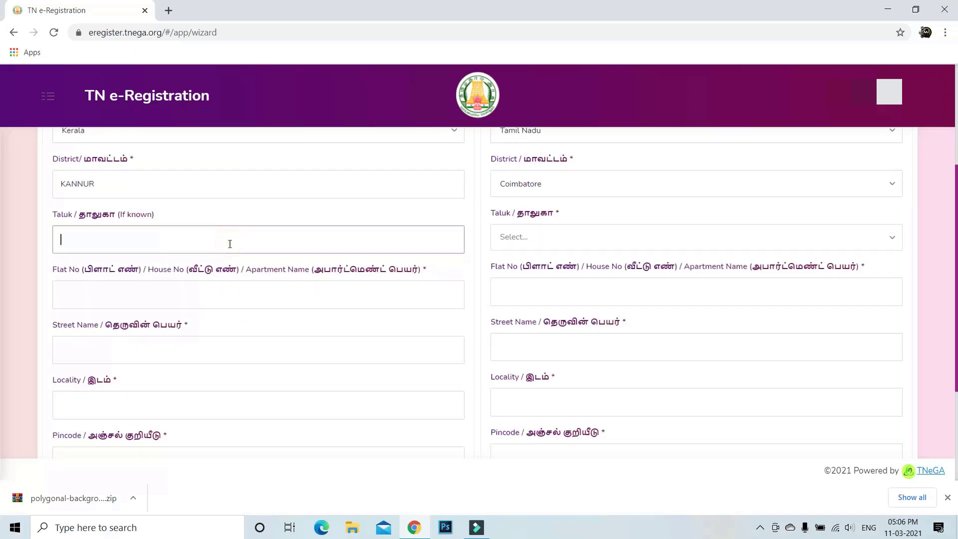
type("THALASSERY")
left_click(557, 237)
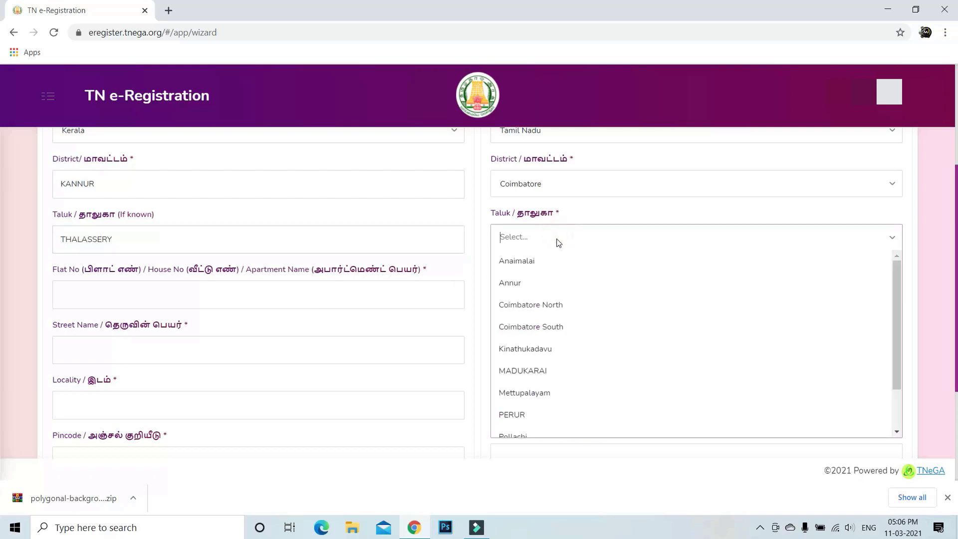
left_click(542, 325)
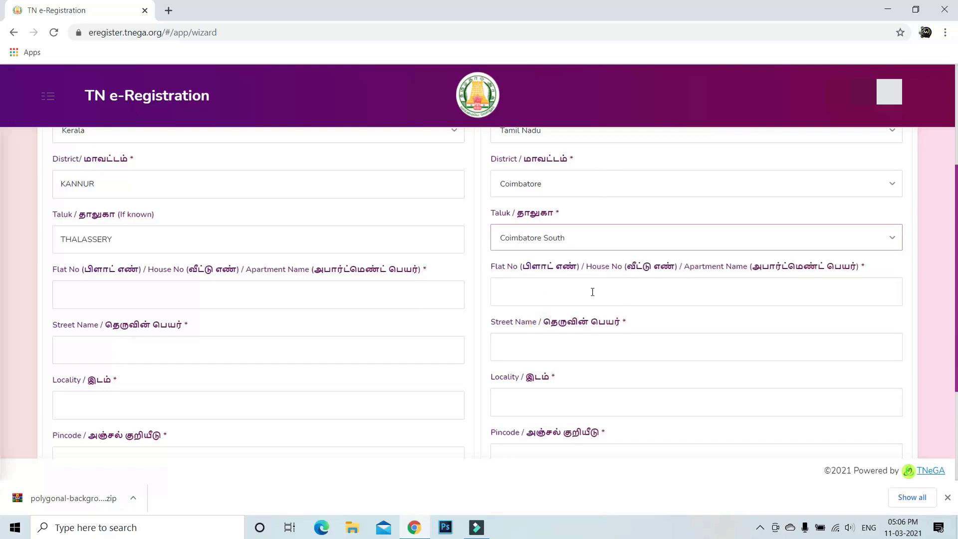
Step: Fill in the origin and destination house numbers and street names
left_click(185, 293)
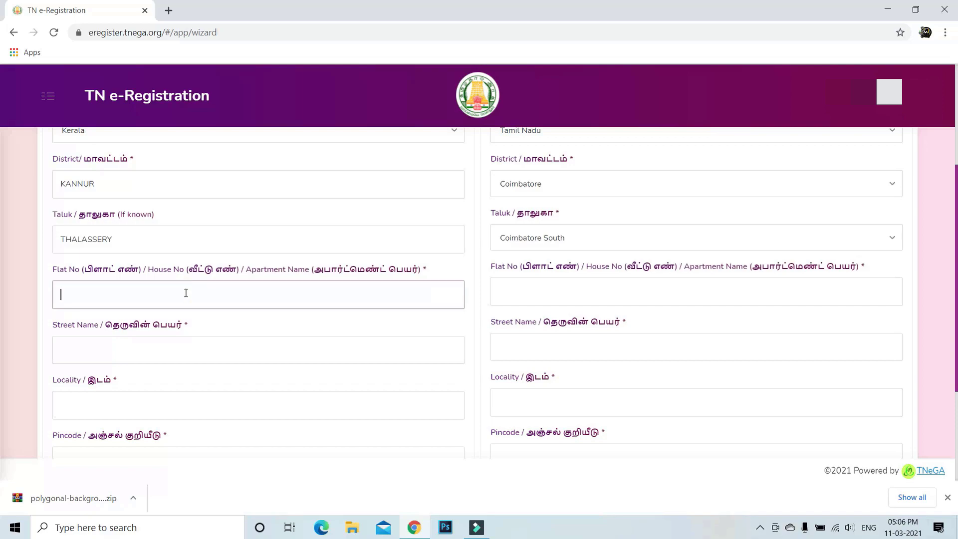
left_click(544, 294)
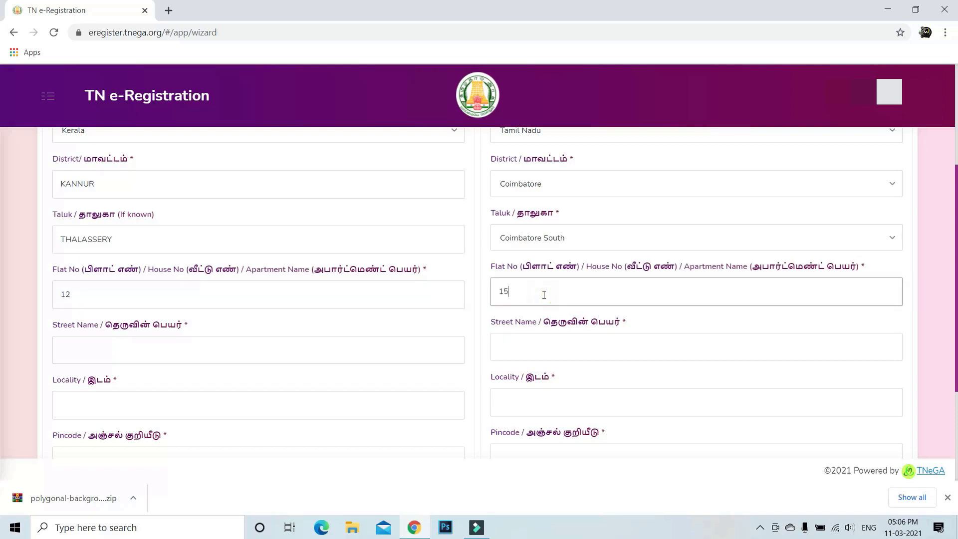
left_click(210, 347)
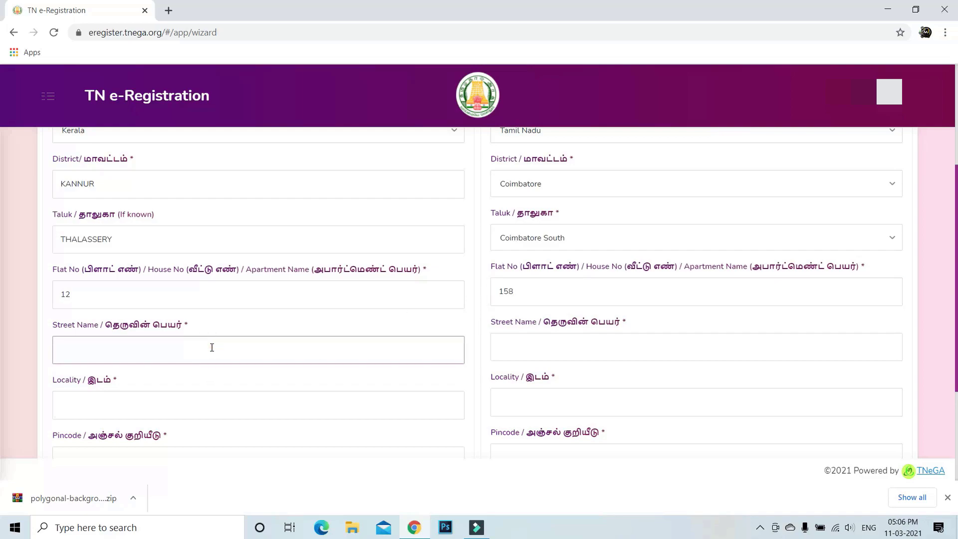
left_click(521, 352)
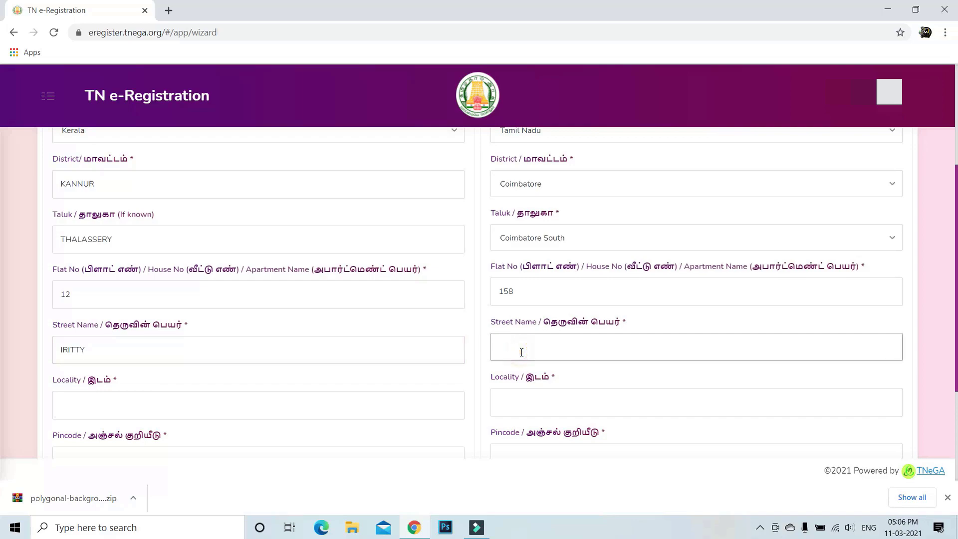
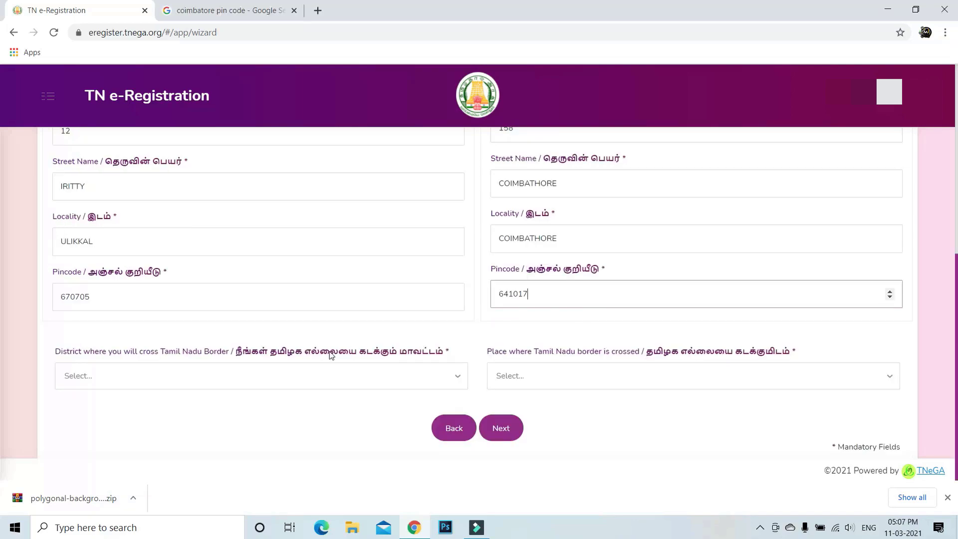
scroll(396, 324, "up", 5)
Step: Choose Coimbatore as the border district and Walayar as the crossing place, then proceed
scroll(396, 325, "down", 5)
left_click(215, 379)
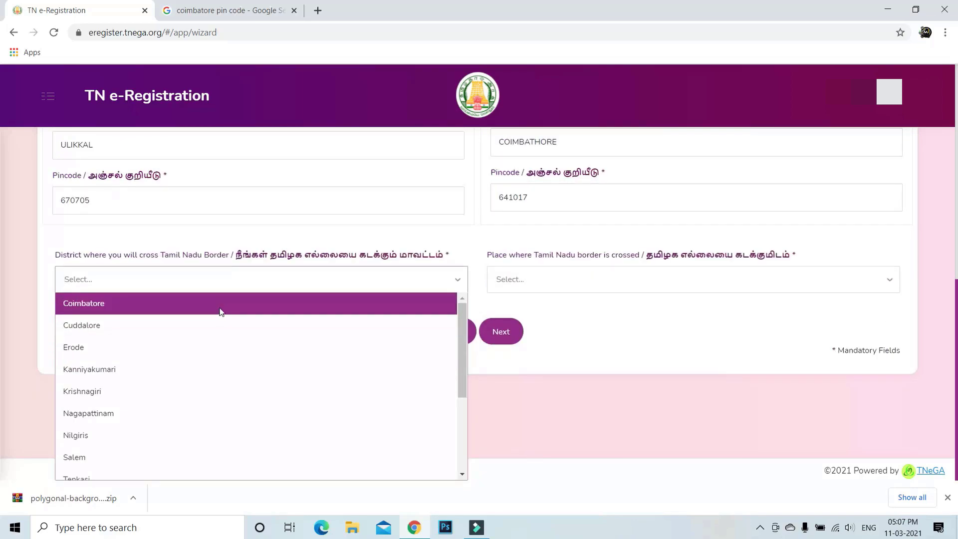
left_click(221, 303)
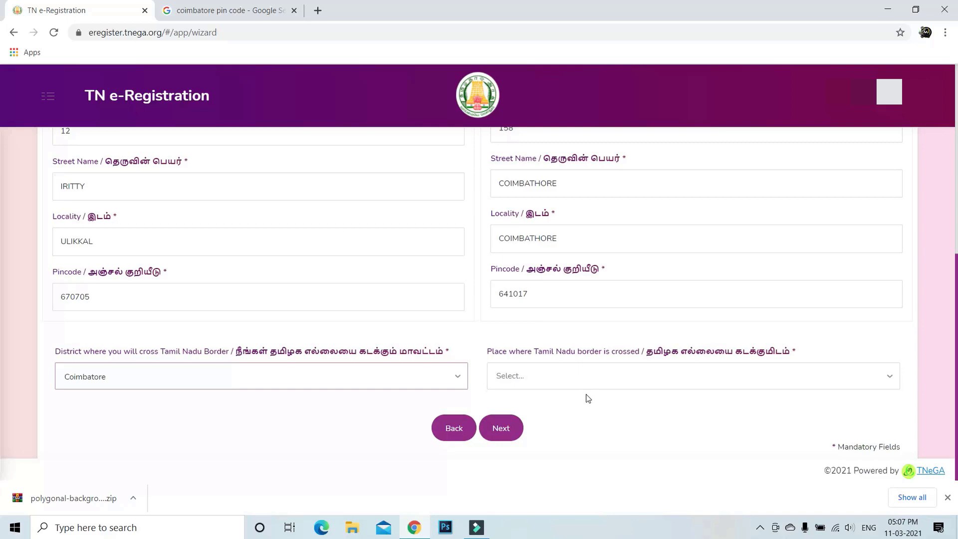
left_click(594, 379)
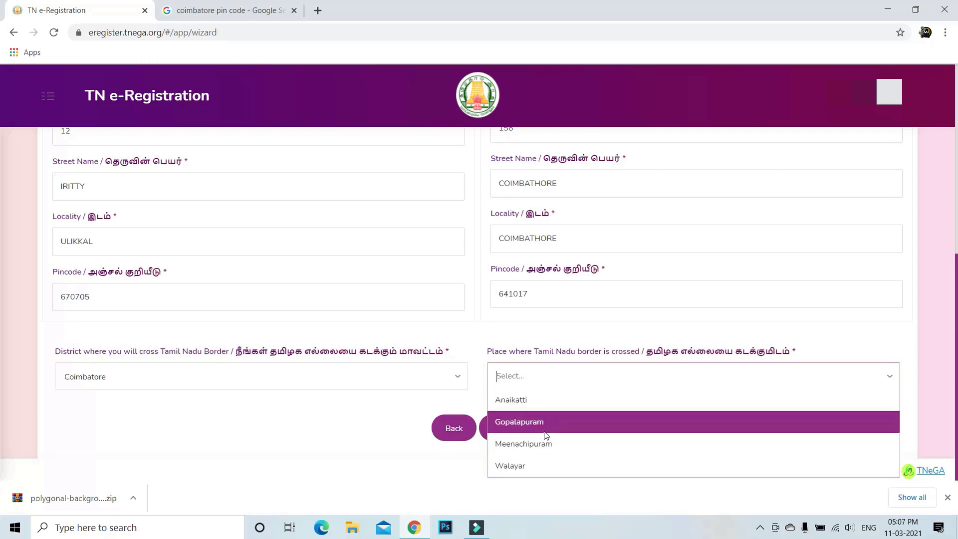
left_click(537, 464)
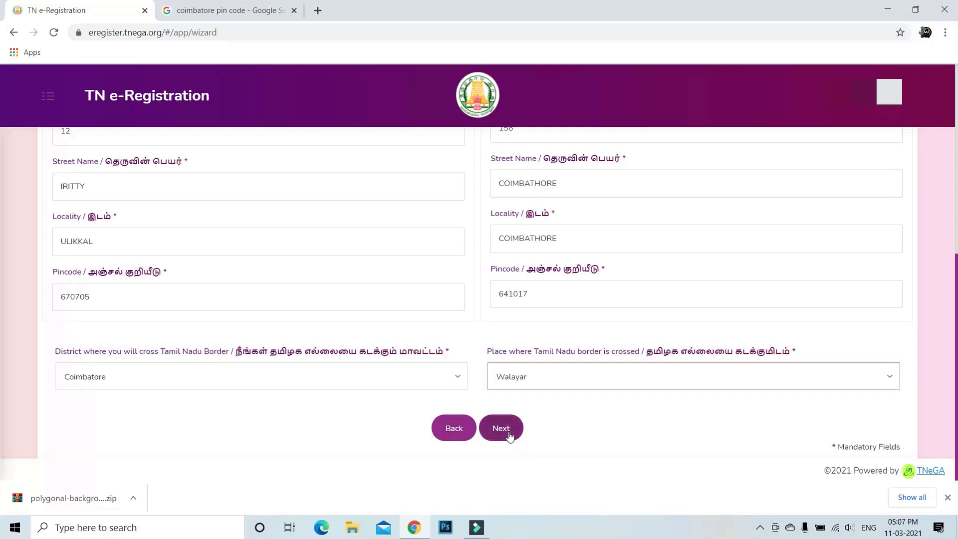
left_click(509, 437)
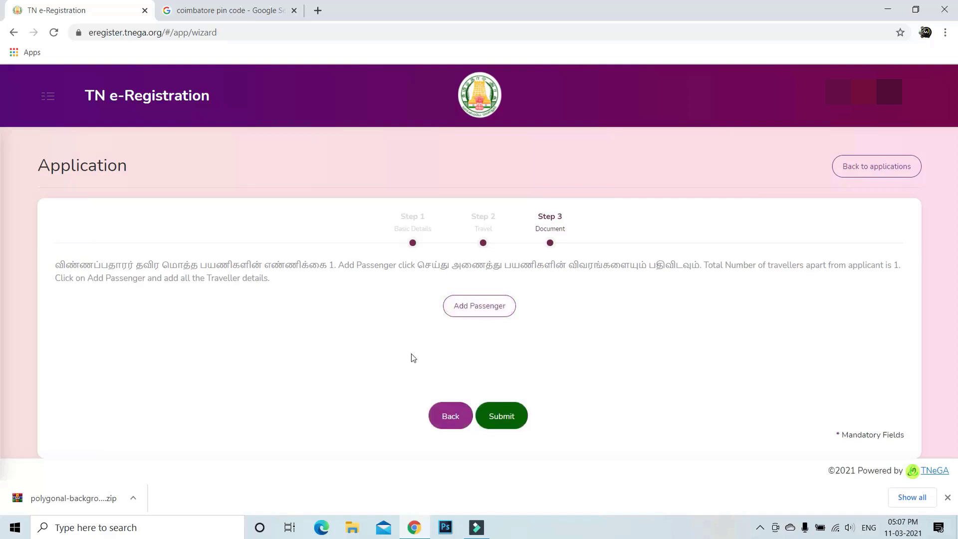
Step: Add the extra passenger, choosing Applicant under Copy Address From, and save the entry
left_click(491, 312)
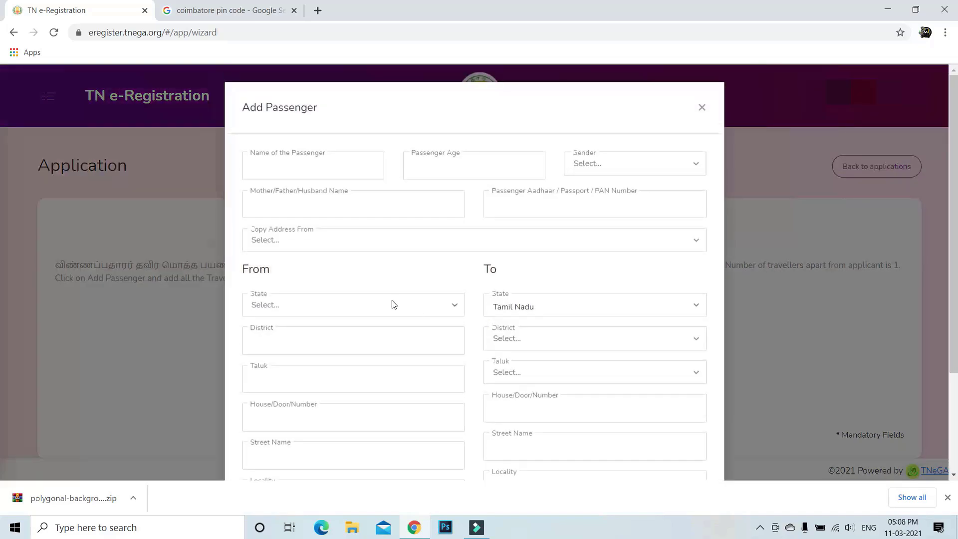
left_click(306, 176)
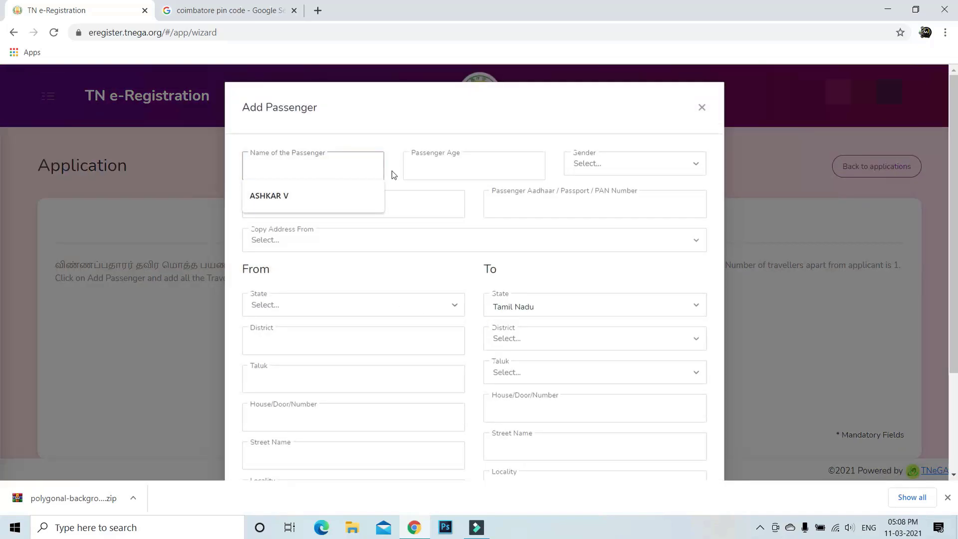
scroll(548, 344, "down", 3)
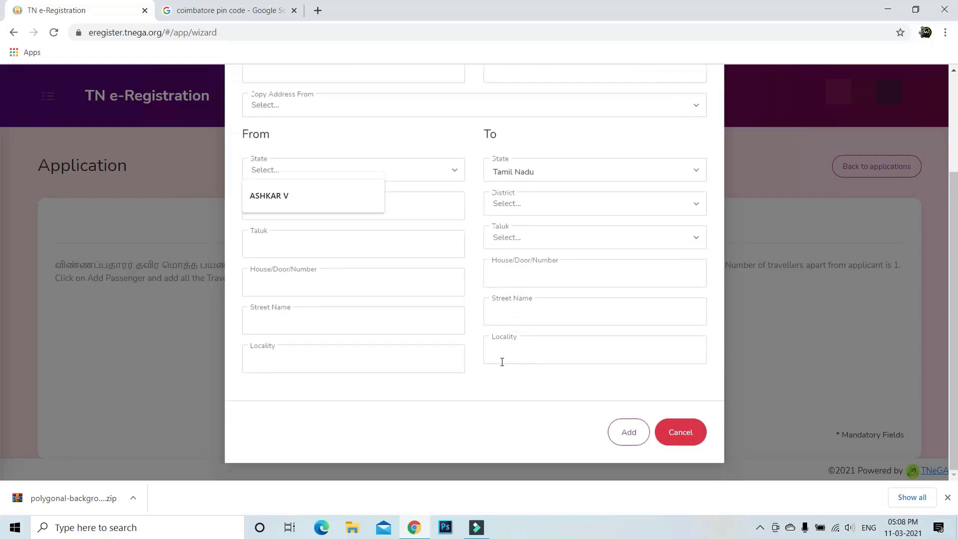
scroll(520, 334, "up", 3)
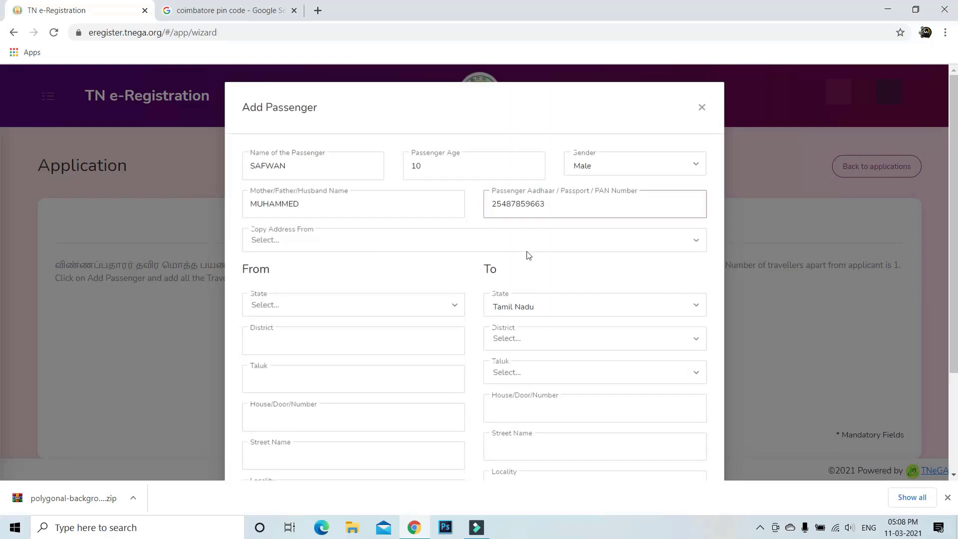
scroll(527, 255, "down", 1)
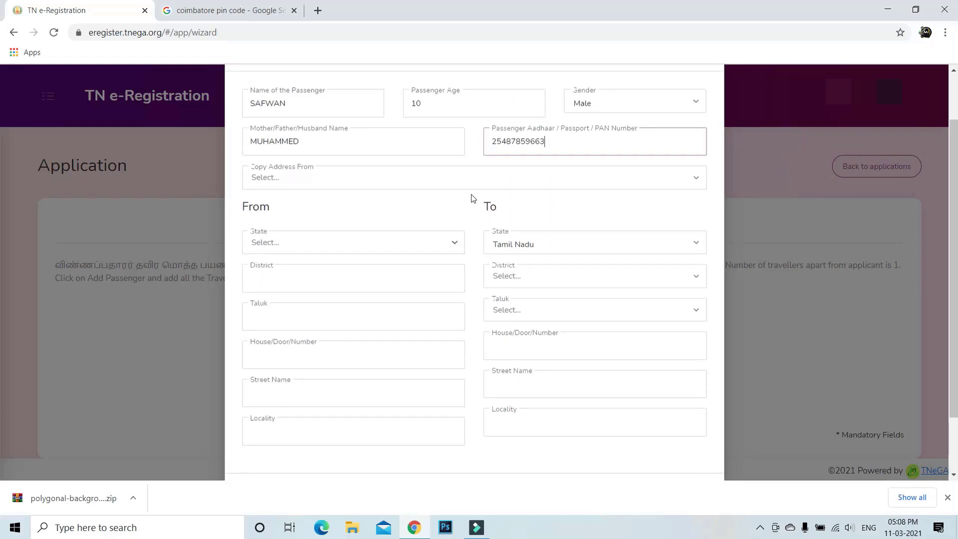
left_click(483, 188)
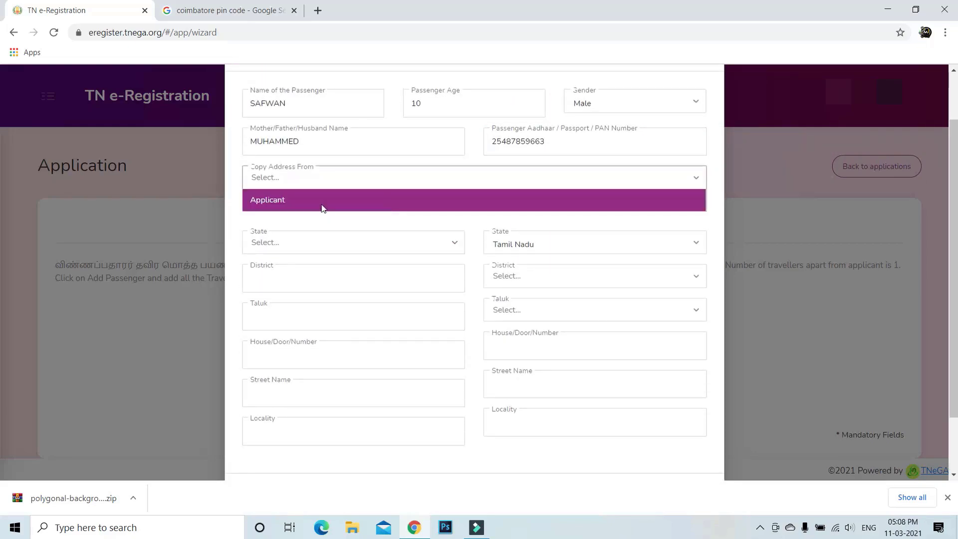
left_click(321, 200)
scroll(445, 312, "down", 2)
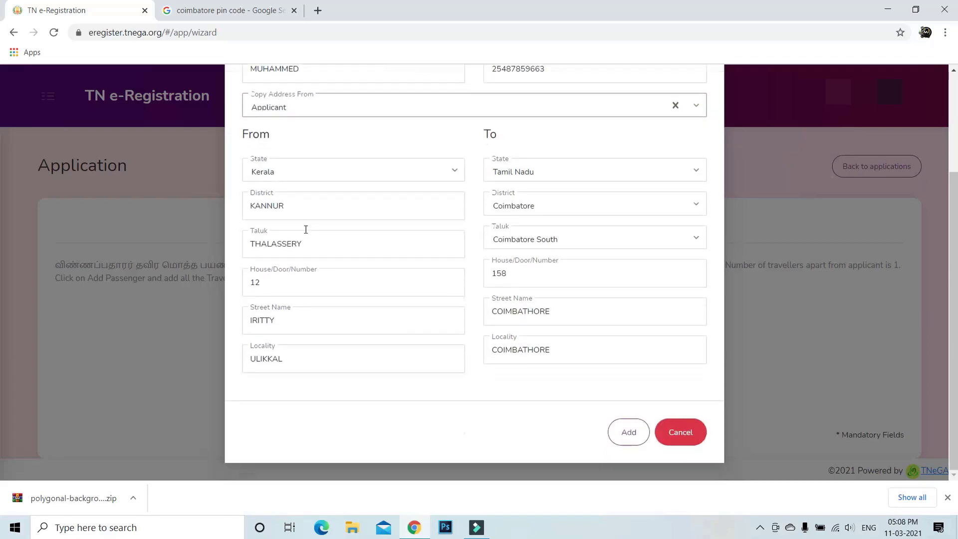
left_click(631, 437)
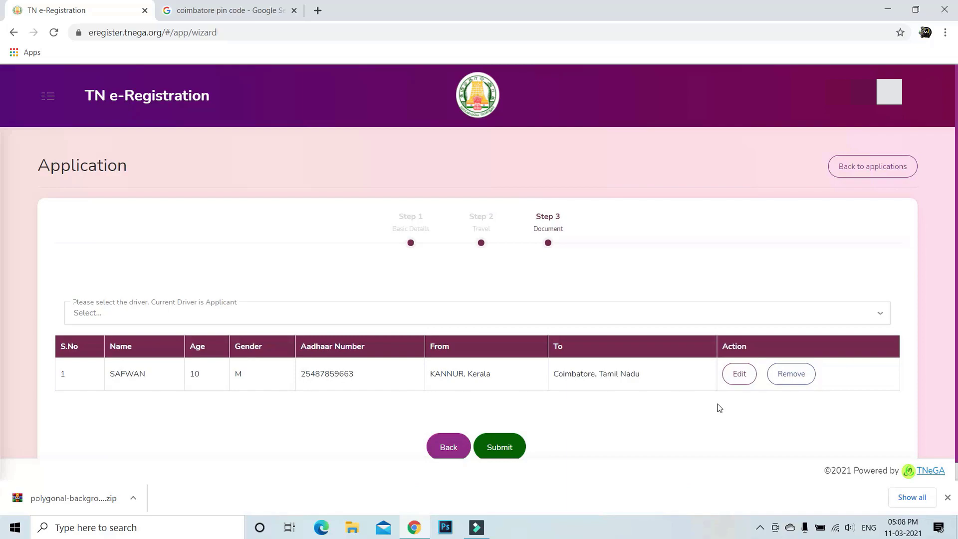
left_click(741, 387)
Step: Submit the application, choose Accept and Submit on the terms, and view the pass
left_click(514, 449)
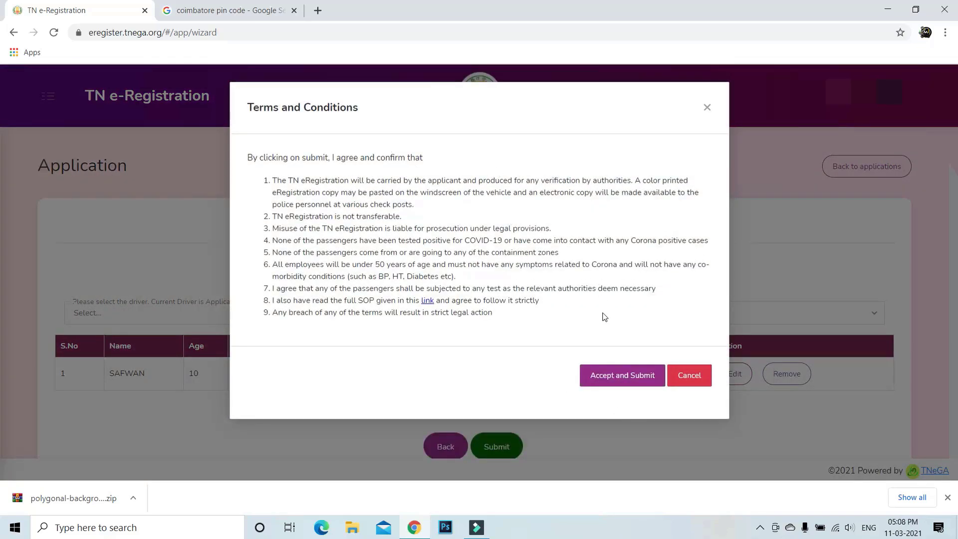
left_click(618, 372)
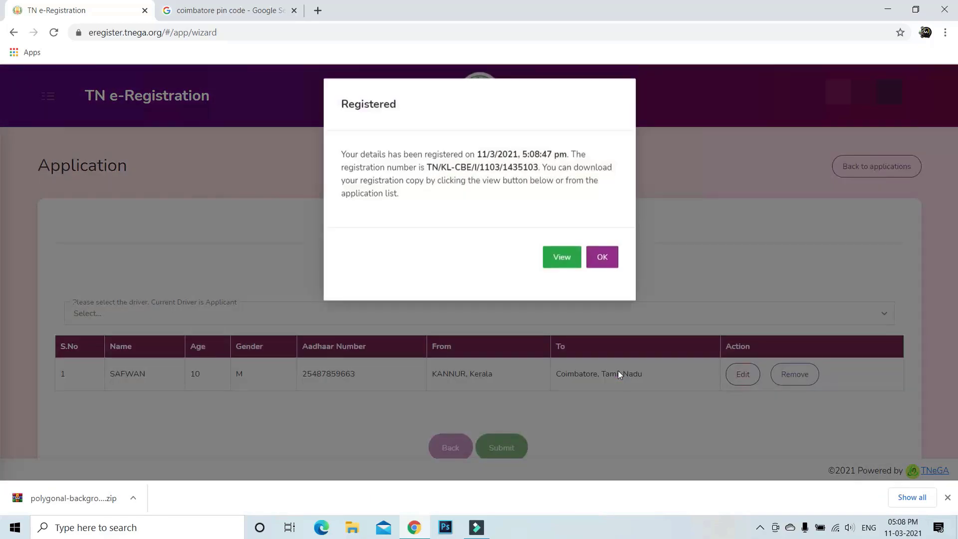
left_click(564, 265)
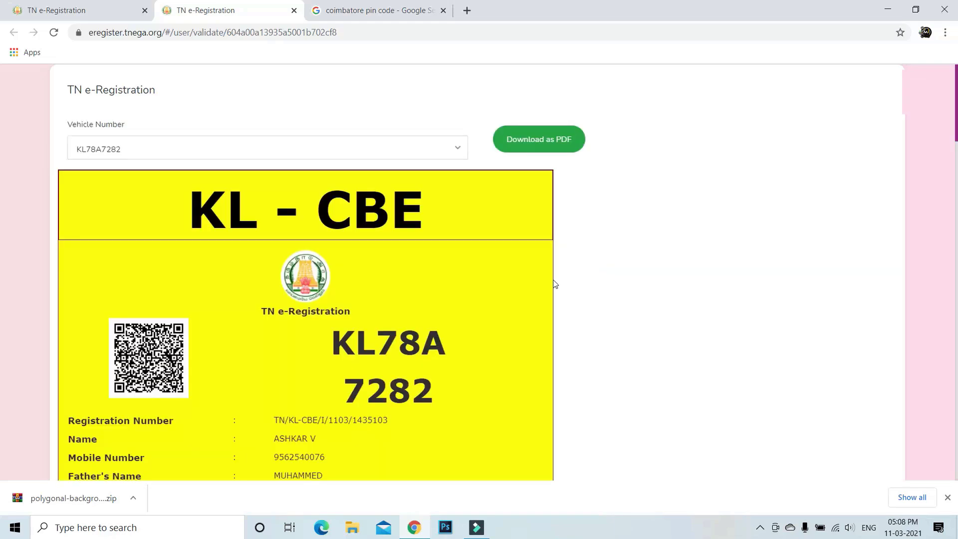
Step: Download the KL-CBE e-pass as a PDF
scroll(555, 284, "down", 2)
scroll(556, 285, "down", 1)
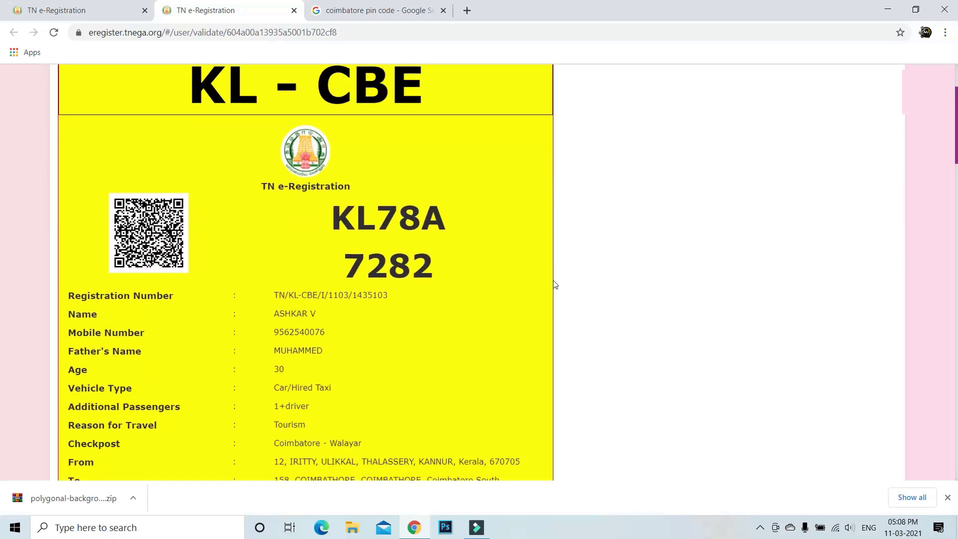
scroll(555, 284, "up", 2)
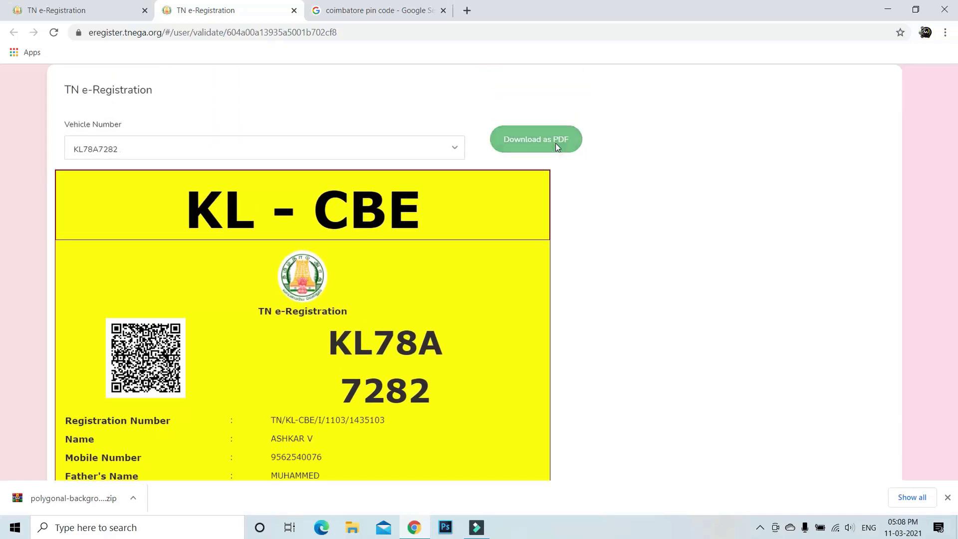
left_click(557, 144)
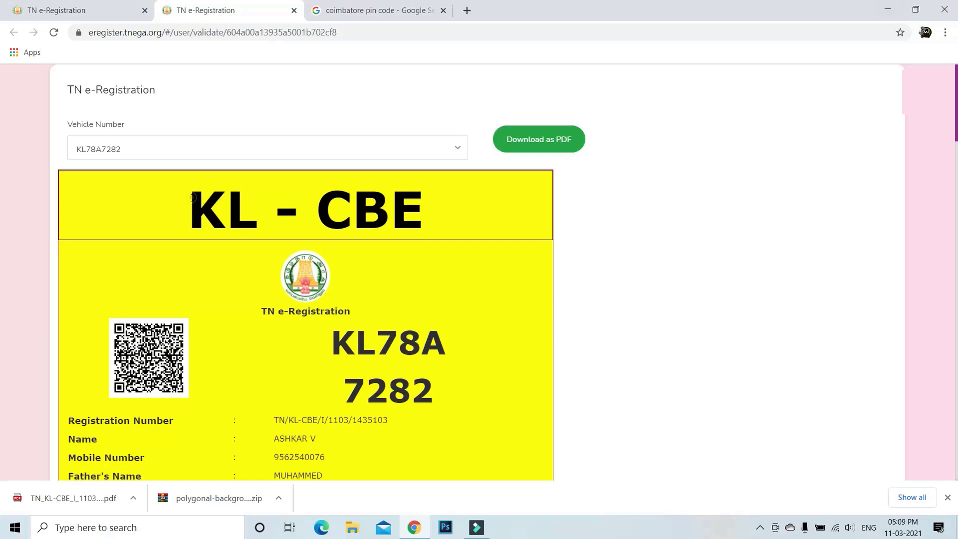
Step: Highlight KL and CBE in the banner, then minimise the browser to show the desktop
left_click_drag(193, 197, 245, 206)
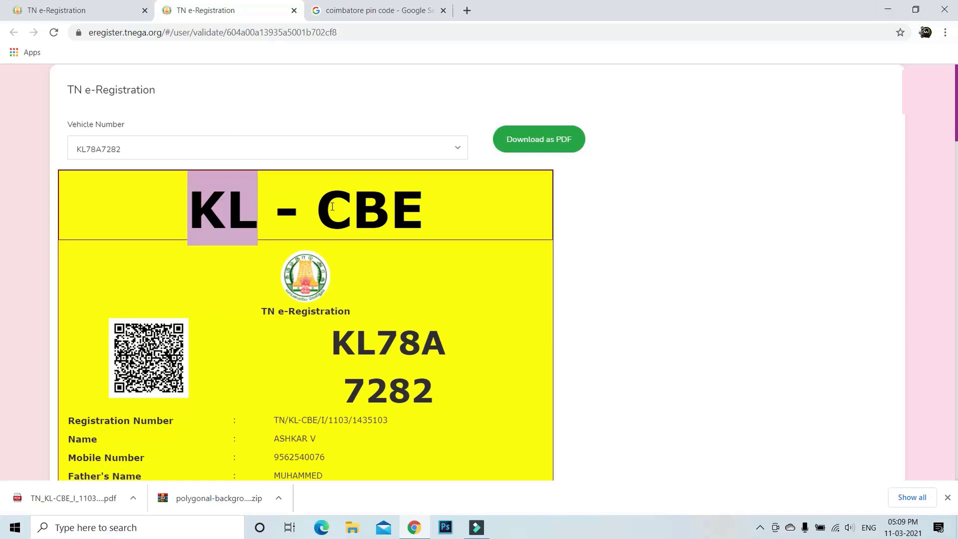
left_click_drag(319, 204, 416, 205)
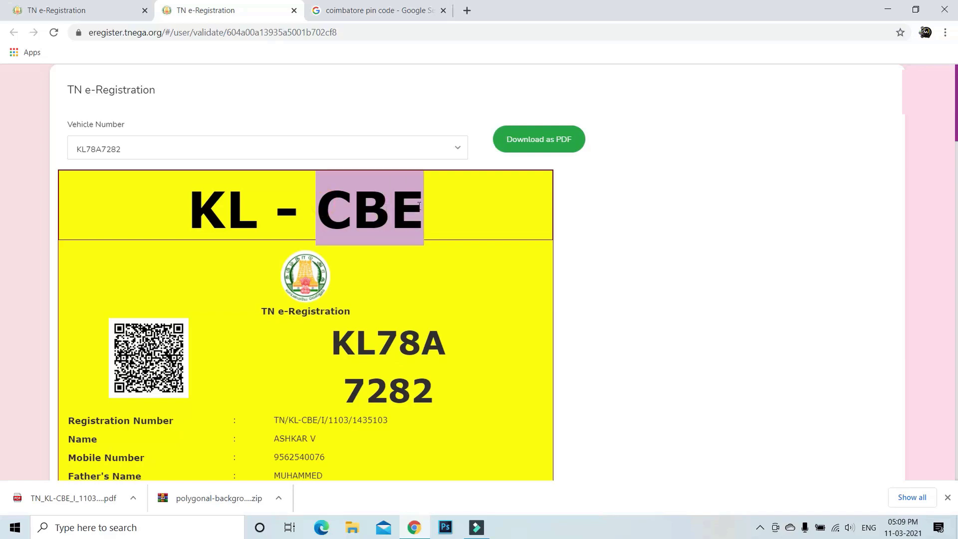
left_click(428, 226)
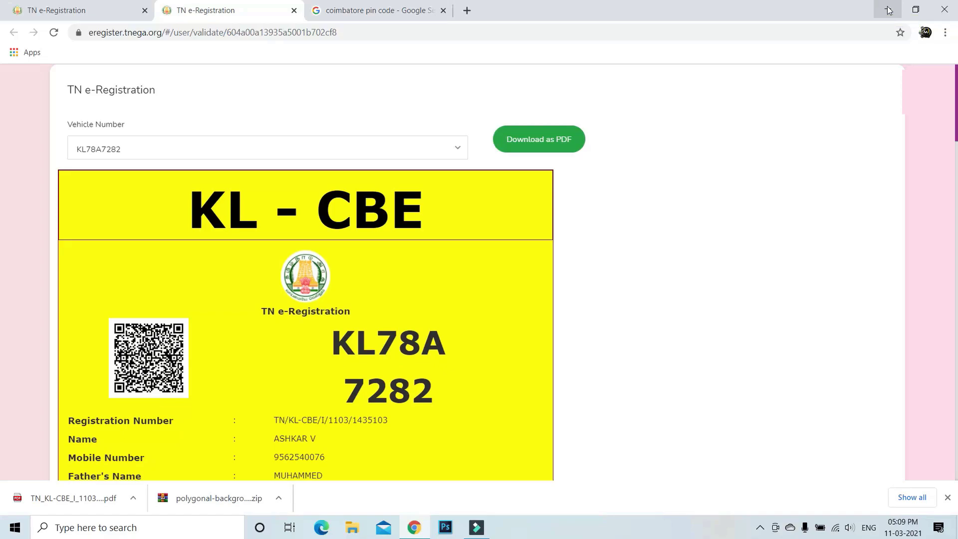
left_click(889, 11)
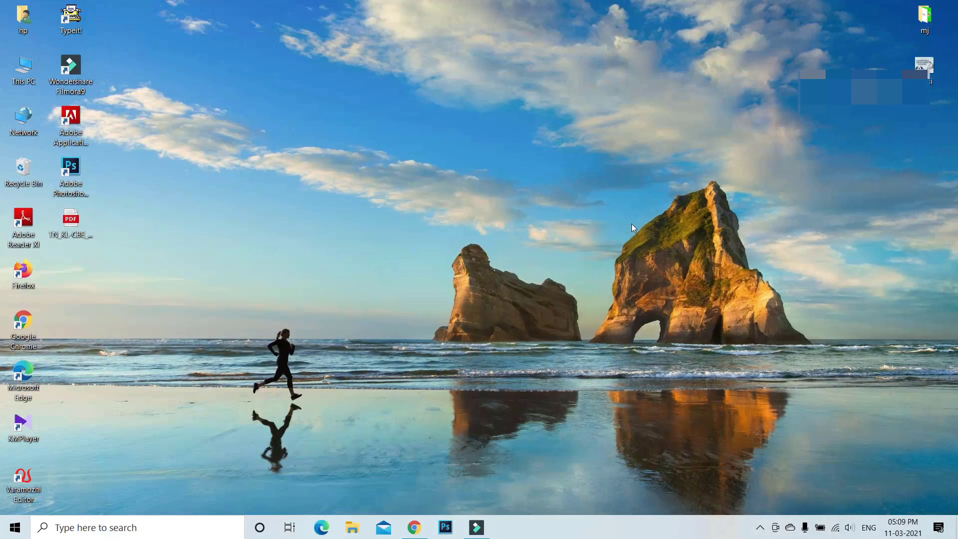